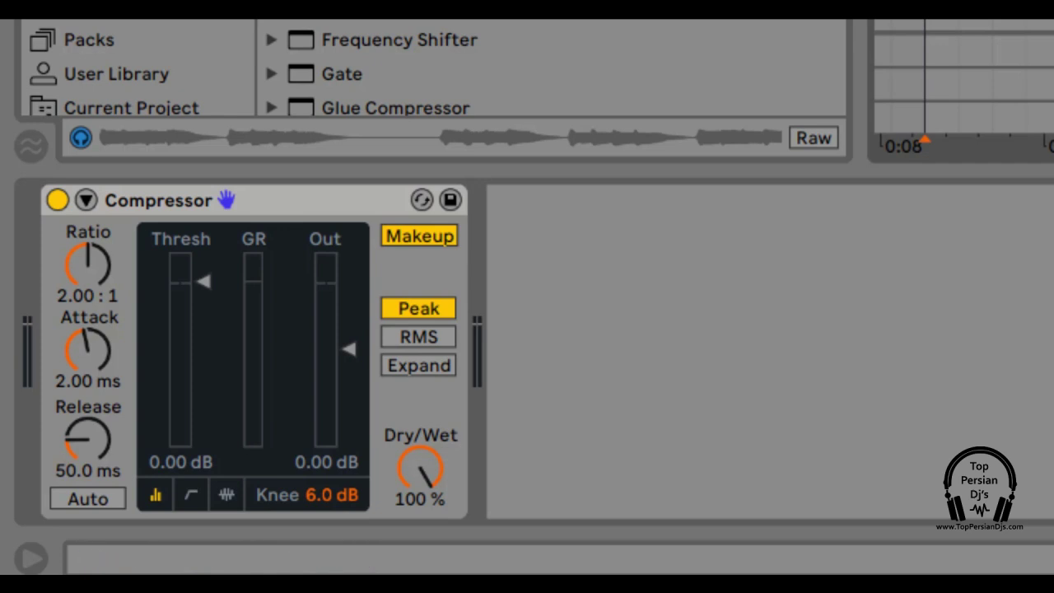
Set the compressor's threshold to 6.00 dB, attack to 1.27 ms, release to 113 ms, ratio to 2.47:1 and output to 0.99 dB.
{"action": "left_click_drag", "start_coordinate": [206, 286], "coordinate": [206, 256]}
{"action": "left_click", "coordinate": [78, 349]}
{"action": "mouse_move", "coordinate": [78, 349]}
{"action": "left_mouse_down"}
{"action": "mouse_move", "coordinate": [78, 330]}
{"action": "mouse_move", "coordinate": [80, 355]}
{"action": "left_mouse_up"}
{"action": "left_click_drag", "start_coordinate": [77, 429], "coordinate": [77, 407]}
{"action": "left_click_drag", "start_coordinate": [88, 265], "coordinate": [88, 253]}
{"action": "mouse_move", "coordinate": [348, 347]}
{"action": "left_mouse_down"}
{"action": "mouse_move", "coordinate": [348, 386]}
{"action": "mouse_move", "coordinate": [348, 350]}
{"action": "left_mouse_up"}
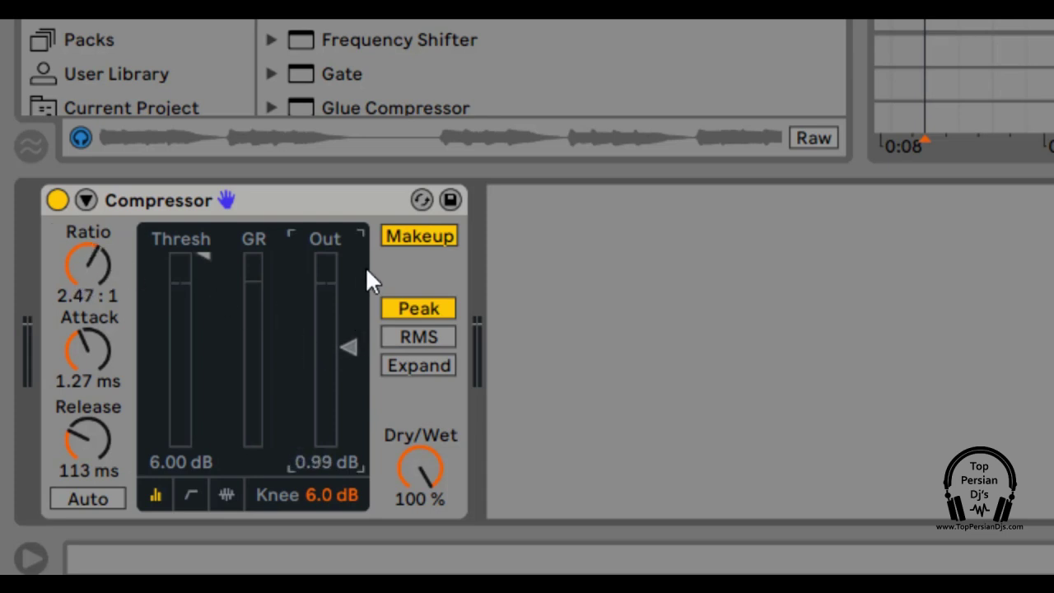
Disable automatic Makeup gain and set the compressor's threshold to 0.00 dB.
{"action": "left_click", "coordinate": [413, 236]}
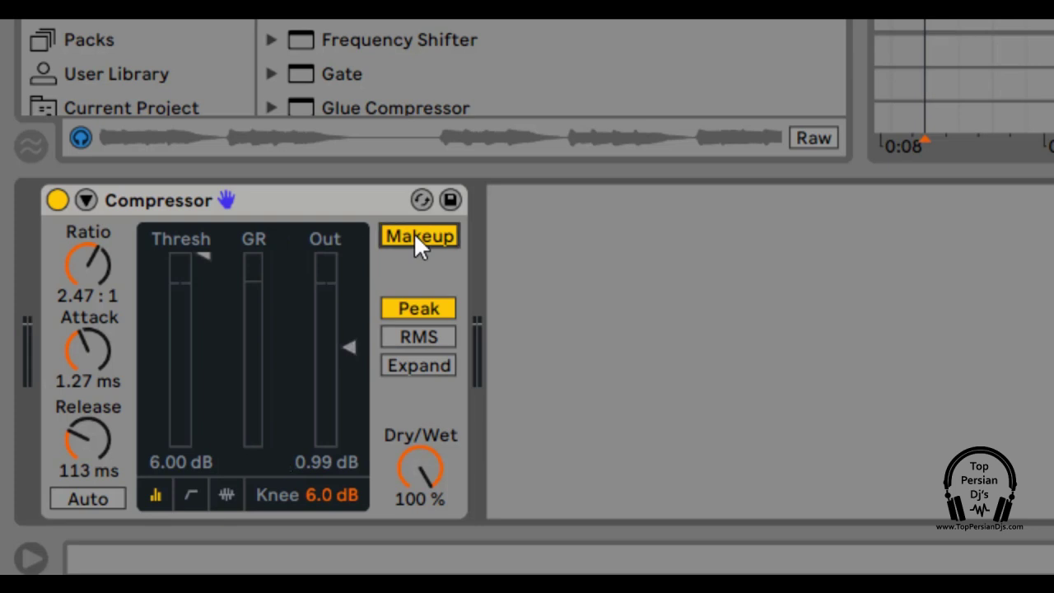
{"action": "left_click", "coordinate": [414, 231]}
{"action": "left_click", "coordinate": [418, 237]}
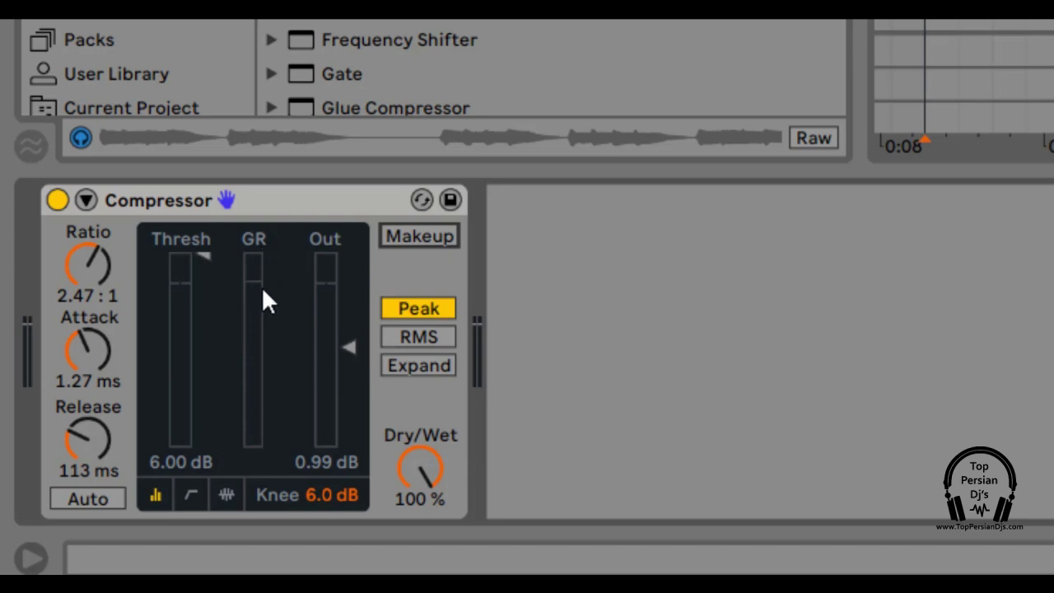
{"action": "left_click_drag", "start_coordinate": [203, 257], "coordinate": [206, 284]}
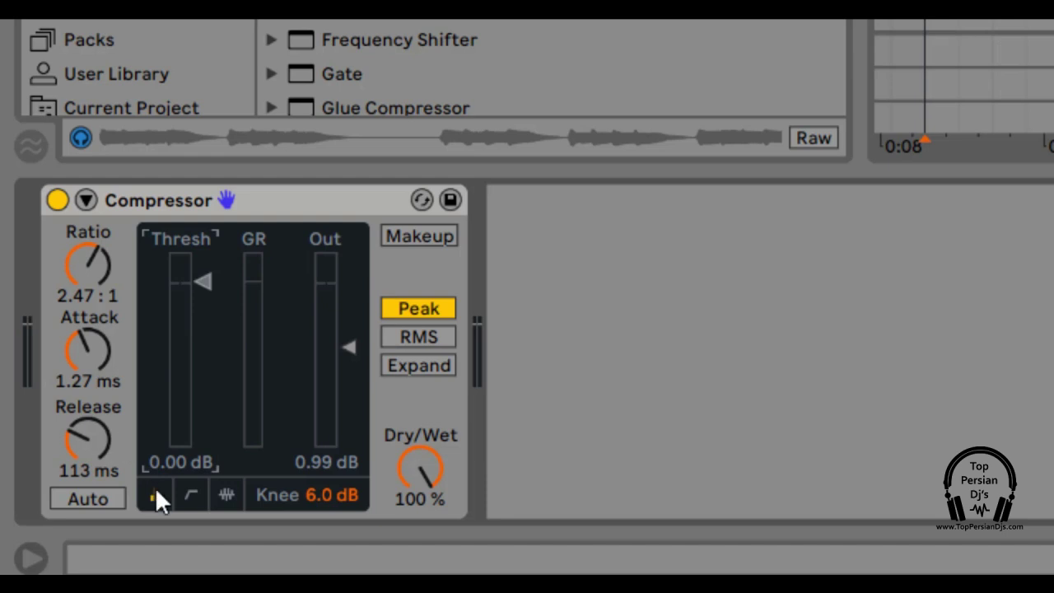
View the transfer curve and activity display, and lower the threshold to -14.5 dB while playing the bass.
{"action": "left_click", "coordinate": [191, 495]}
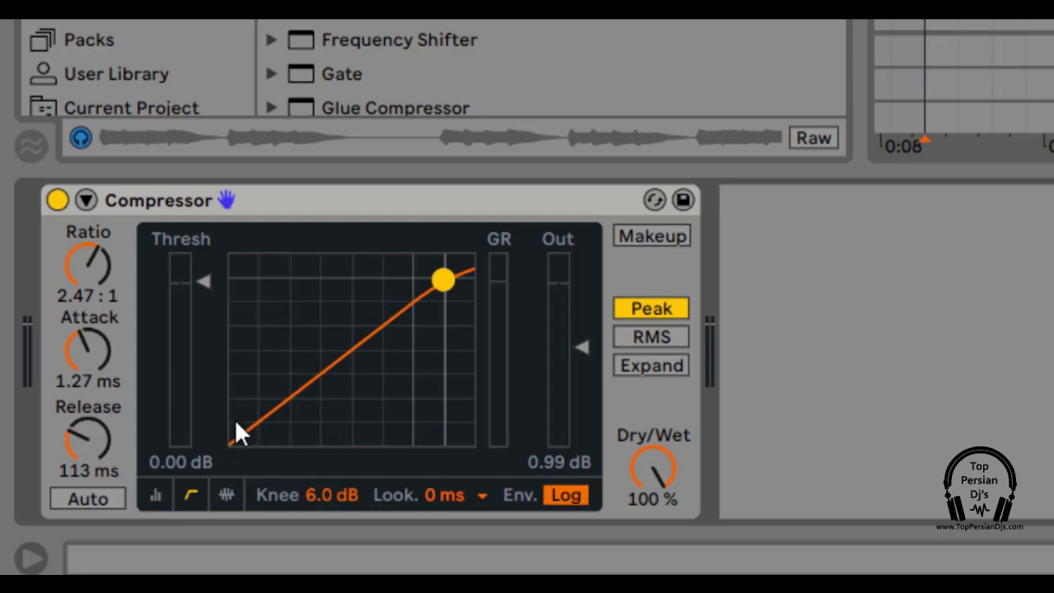
{"action": "left_click", "coordinate": [226, 494]}
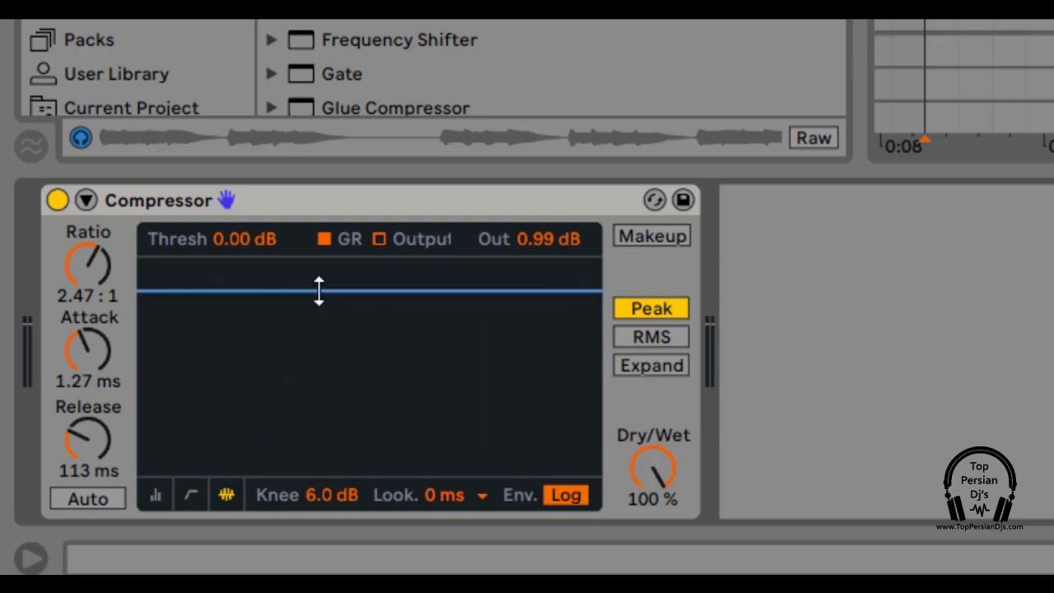
{"action": "left_click_drag", "start_coordinate": [353, 289], "coordinate": [352, 362]}
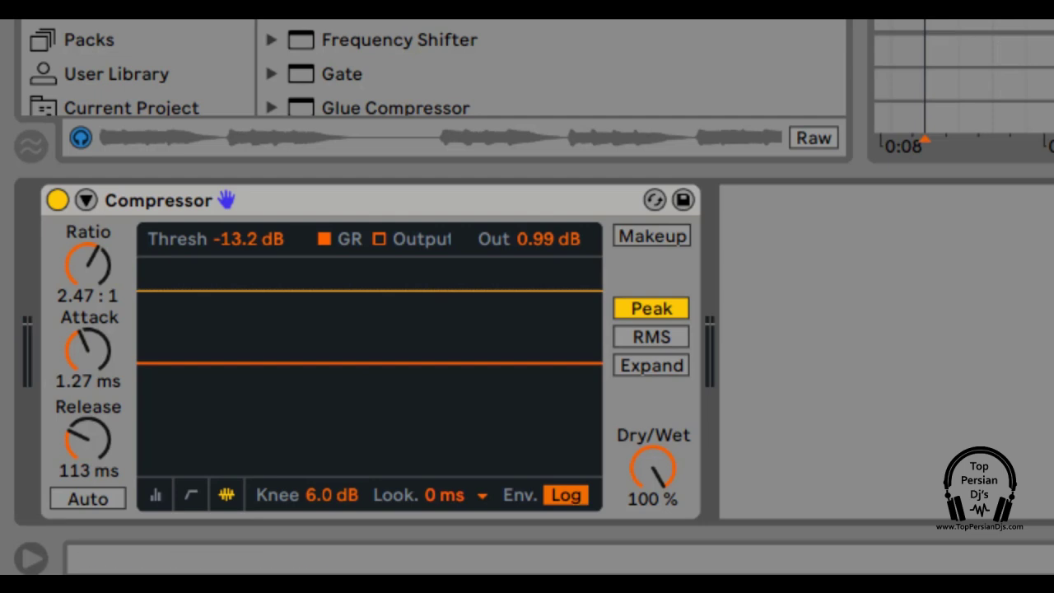
{"action": "key", "text": "space"}
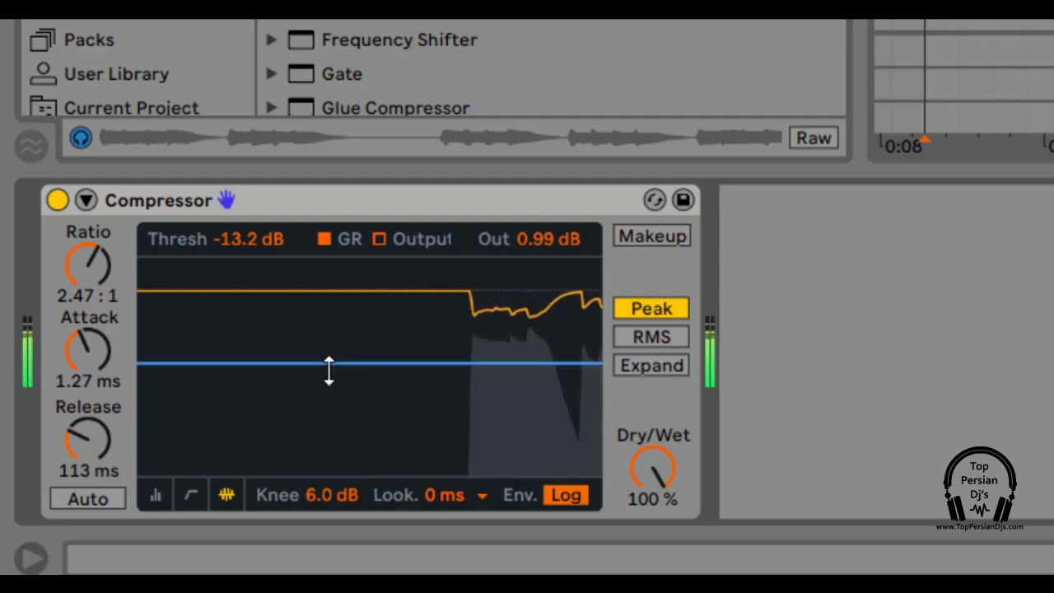
{"action": "left_click_drag", "start_coordinate": [326, 365], "coordinate": [327, 370]}
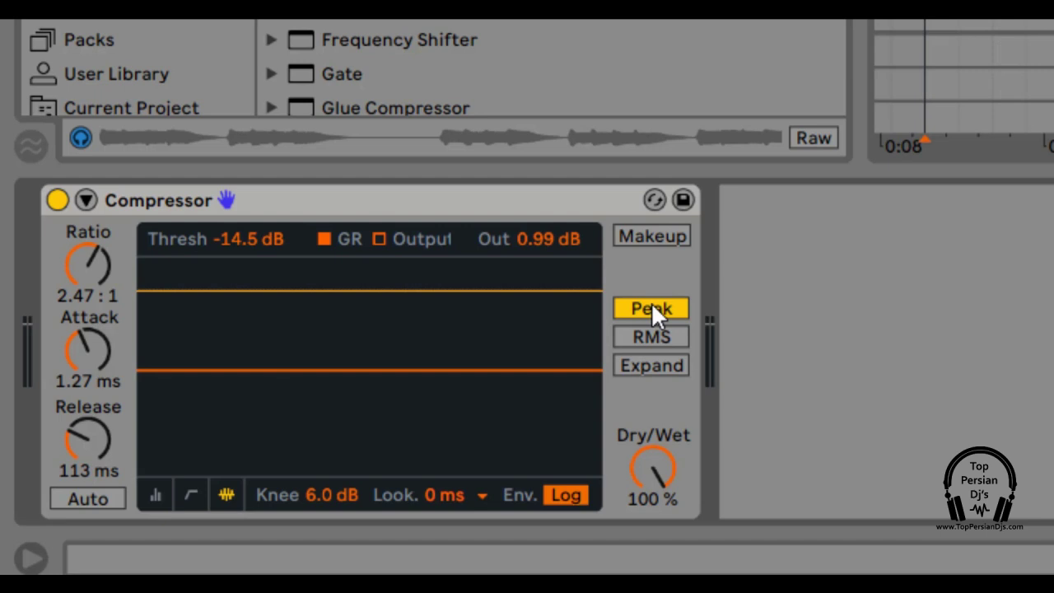
Try the RMS and Expand modes, moving the threshold to -45.5 dB and up to -29.0 dB on the transfer curve.
{"action": "left_click", "coordinate": [628, 335]}
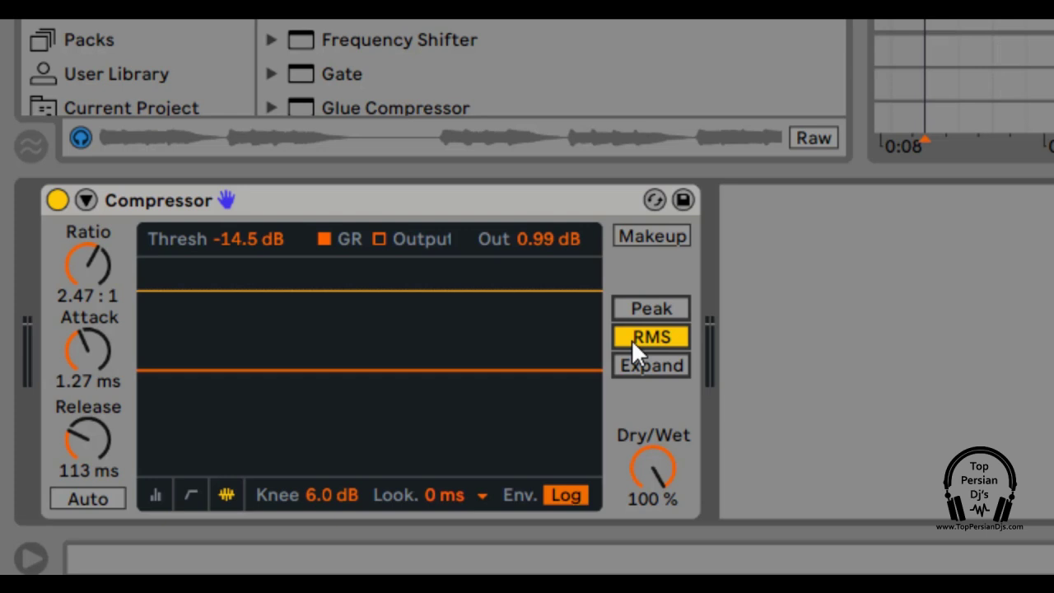
{"action": "left_click", "coordinate": [667, 369]}
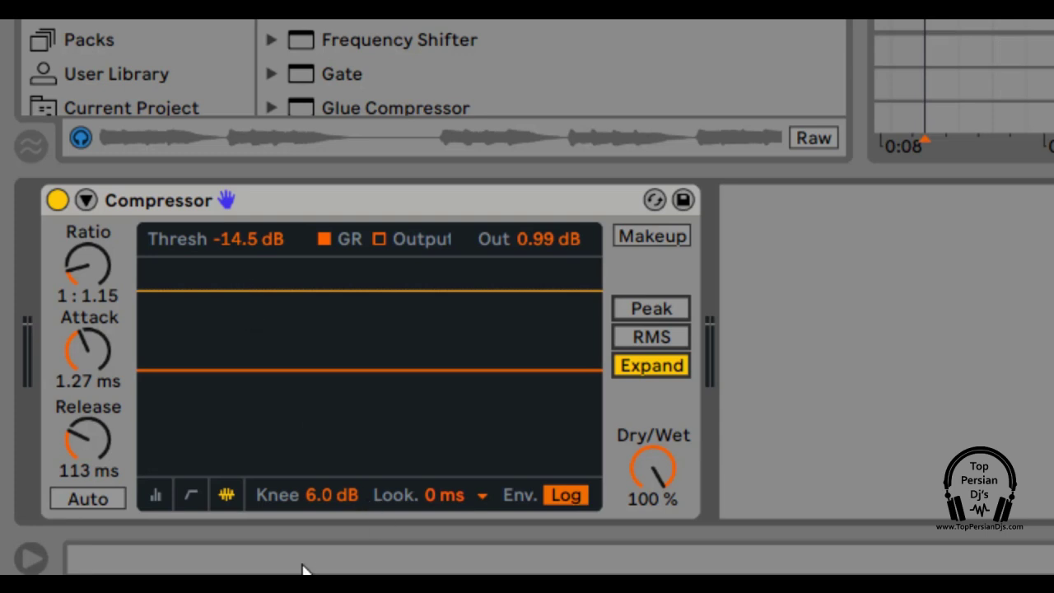
{"action": "left_click", "coordinate": [203, 495]}
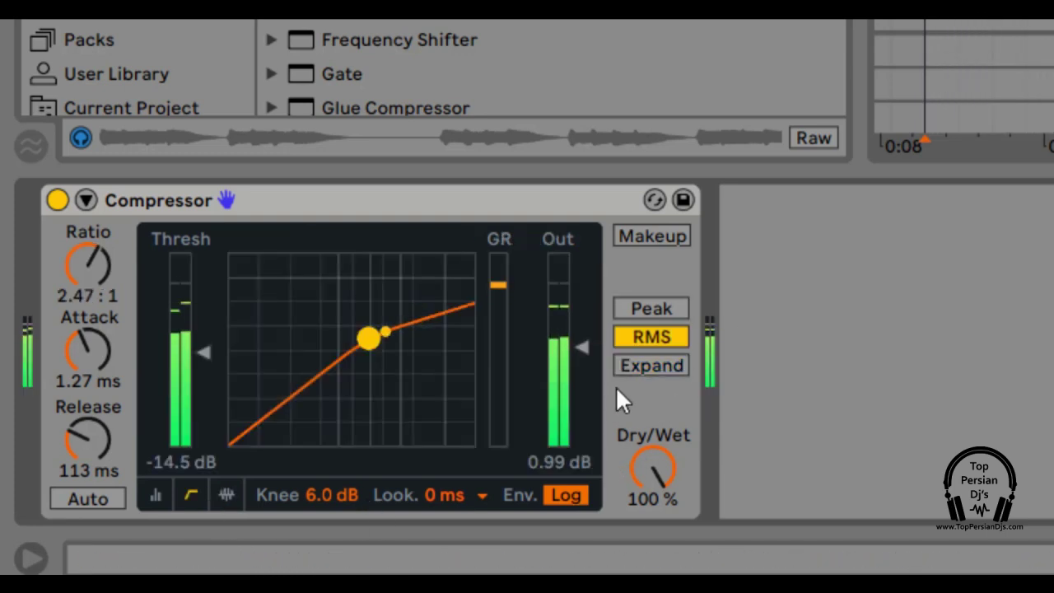
{"action": "left_click", "coordinate": [627, 367]}
{"action": "left_click_drag", "start_coordinate": [209, 345], "coordinate": [205, 423]}
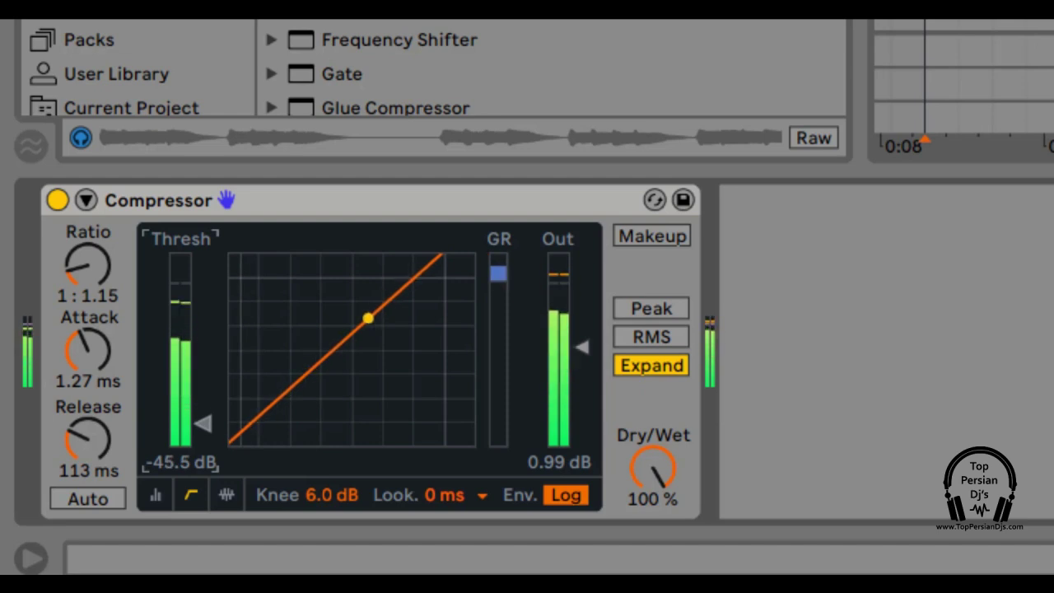
{"action": "left_click_drag", "start_coordinate": [230, 440], "coordinate": [291, 393]}
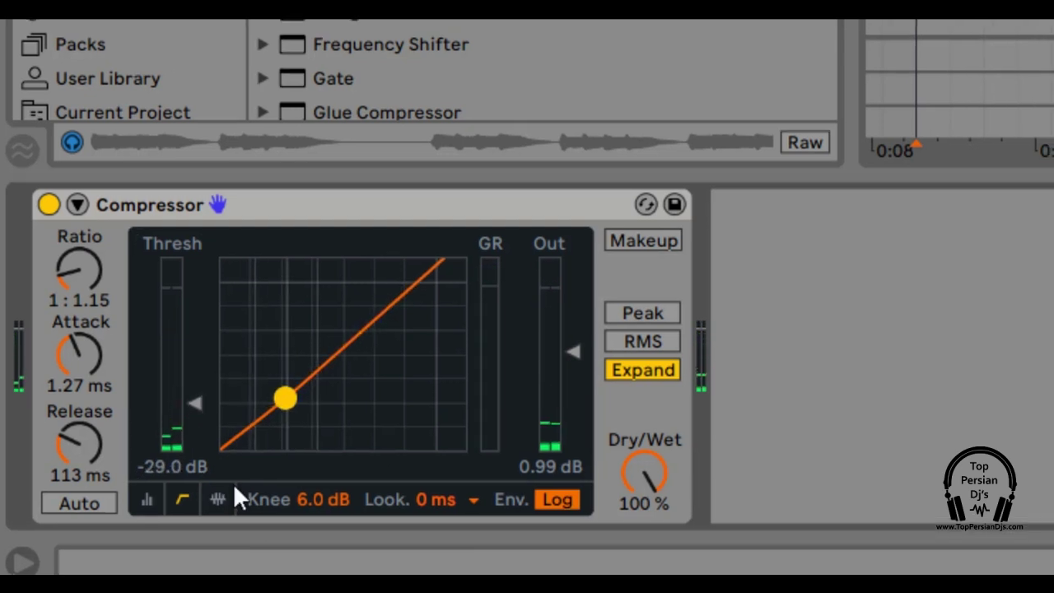
Set the threshold to -13.8 dB in Peak mode and soften the knee to 10 dB.
{"action": "left_click", "coordinate": [226, 494]}
{"action": "left_click_drag", "start_coordinate": [208, 428], "coordinate": [208, 371]}
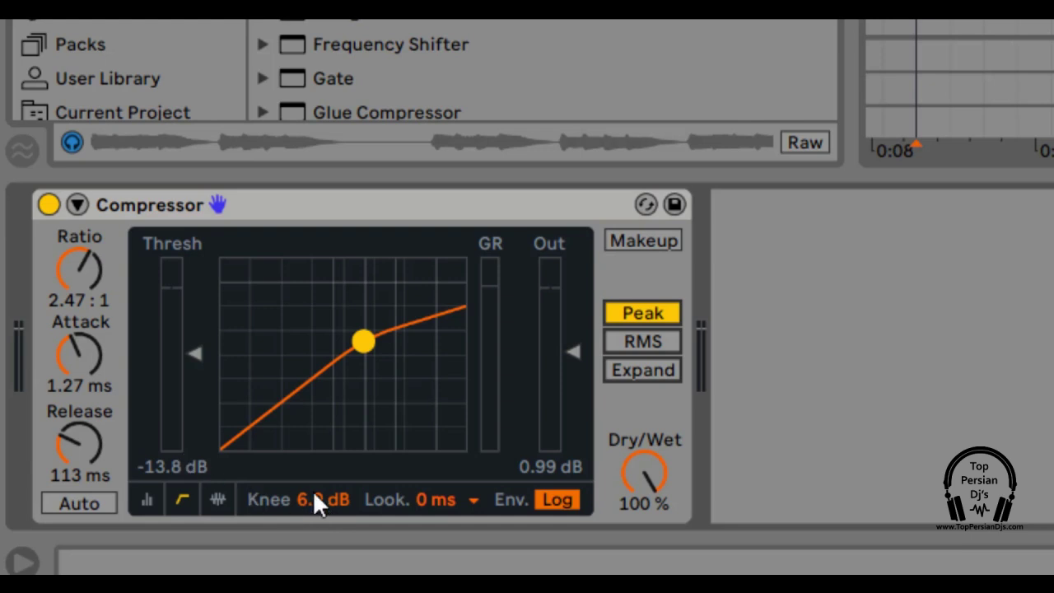
{"action": "left_click_drag", "start_coordinate": [308, 498], "coordinate": [308, 474]}
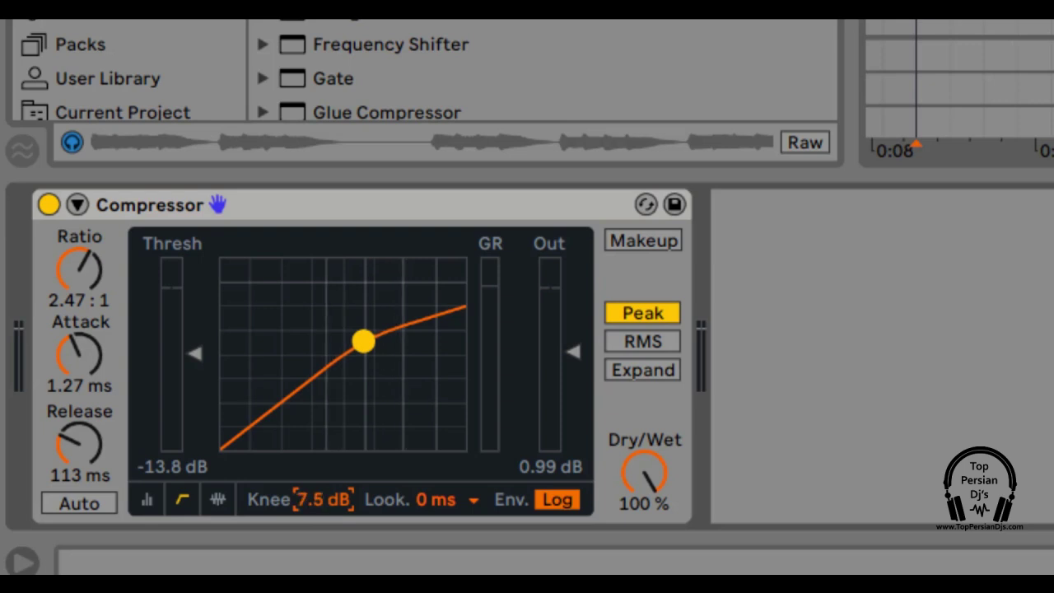
{"action": "left_click_drag", "start_coordinate": [307, 474], "coordinate": [308, 547]}
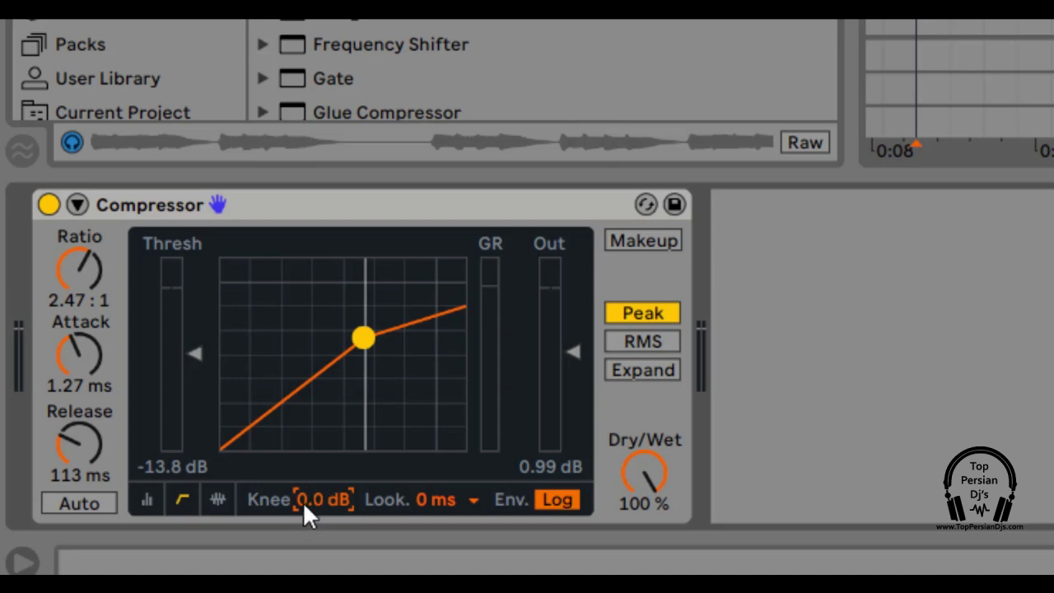
{"action": "left_click_drag", "start_coordinate": [303, 501], "coordinate": [303, 456]}
{"action": "left_click_drag", "start_coordinate": [323, 499], "coordinate": [323, 495]}
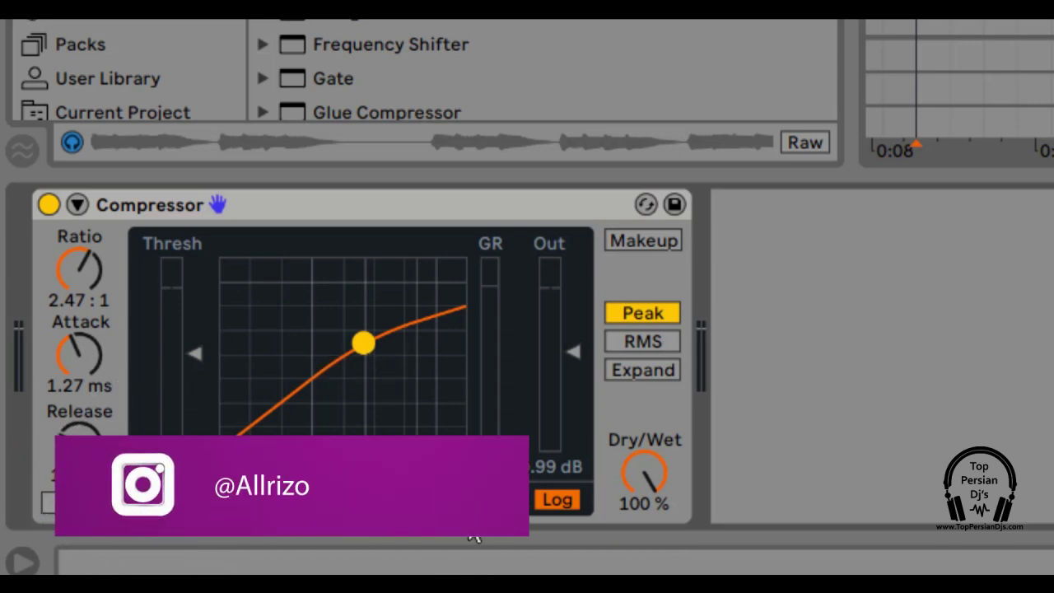
Set the compressor's lookahead time to 1 ms.
{"action": "left_click", "coordinate": [449, 499]}
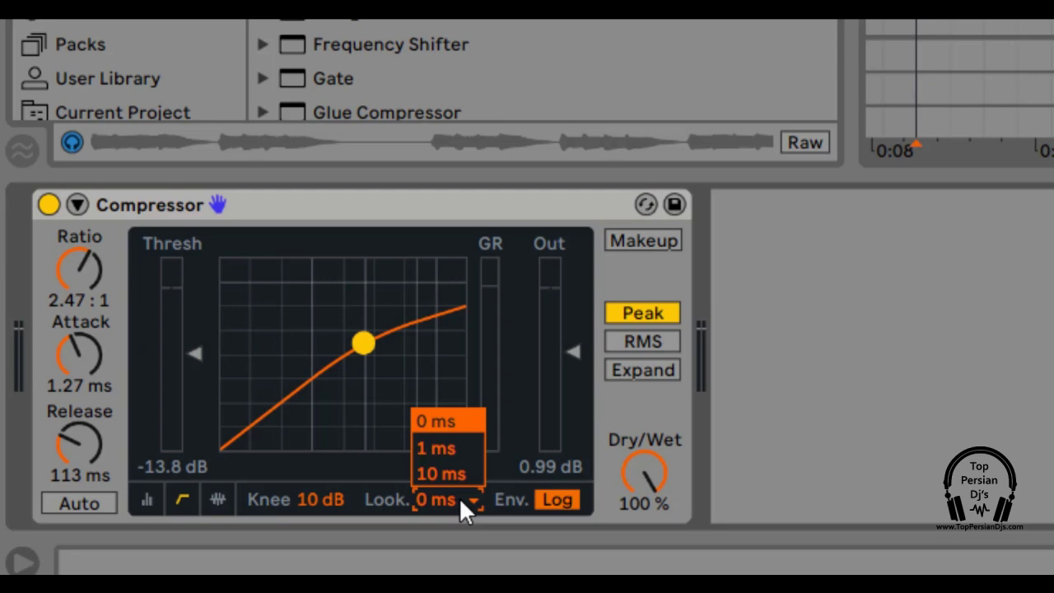
{"action": "left_click", "coordinate": [449, 449]}
{"action": "left_click", "coordinate": [445, 496]}
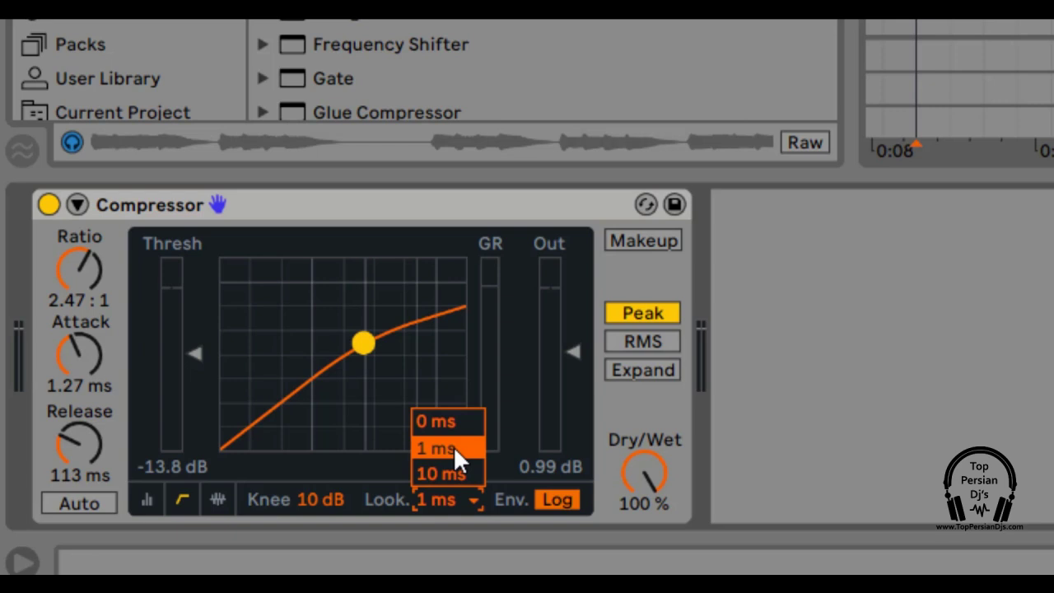
{"action": "left_click", "coordinate": [448, 449]}
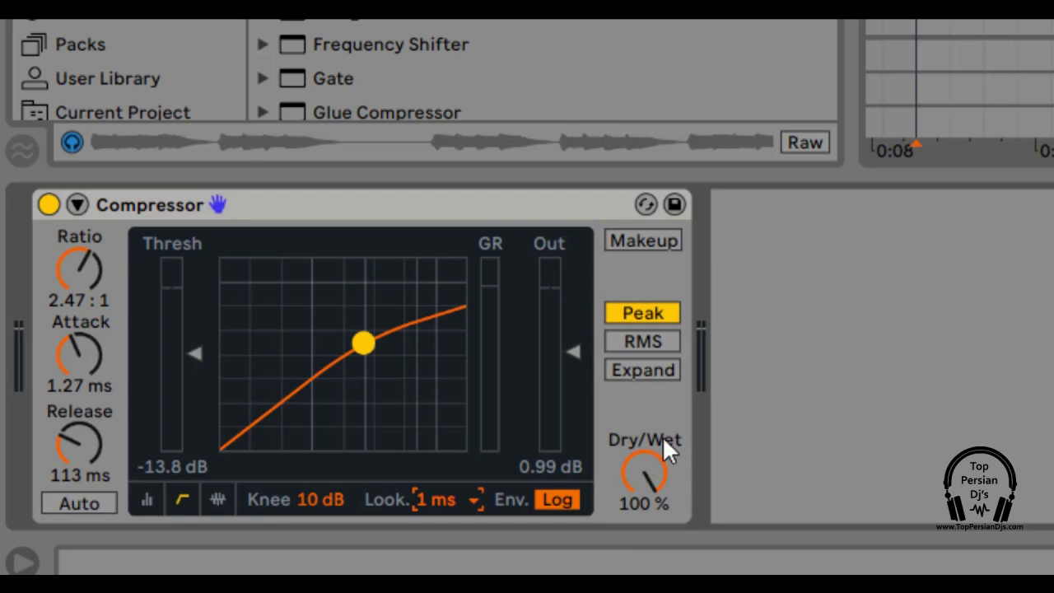
Try Dry/Wet at 44 %, return it to 100 %, and switch Auto release on and off again.
{"action": "left_click_drag", "start_coordinate": [650, 471], "coordinate": [650, 486]}
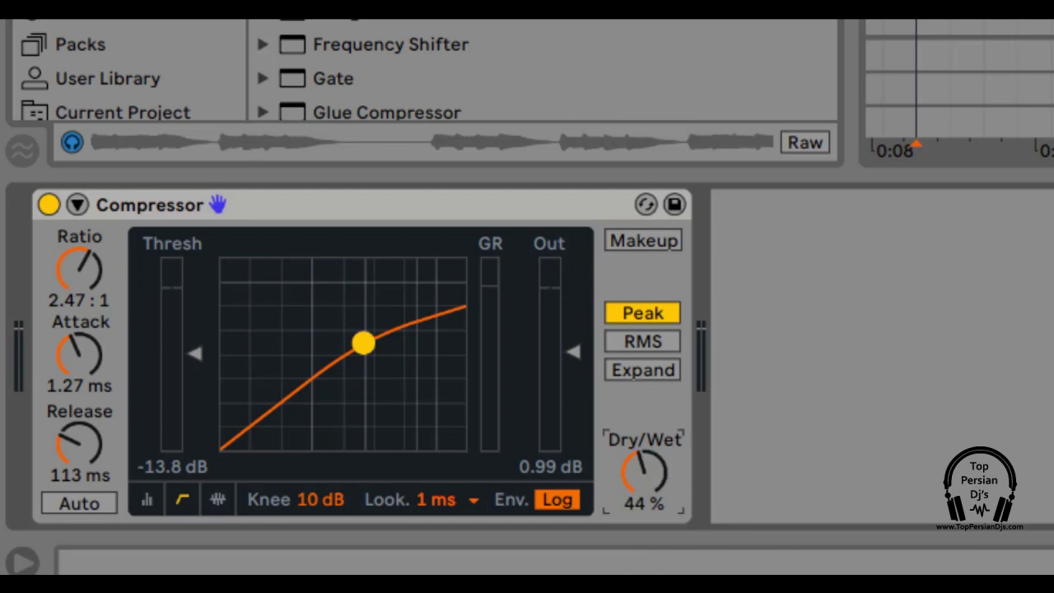
{"action": "left_click_drag", "start_coordinate": [644, 470], "coordinate": [644, 453]}
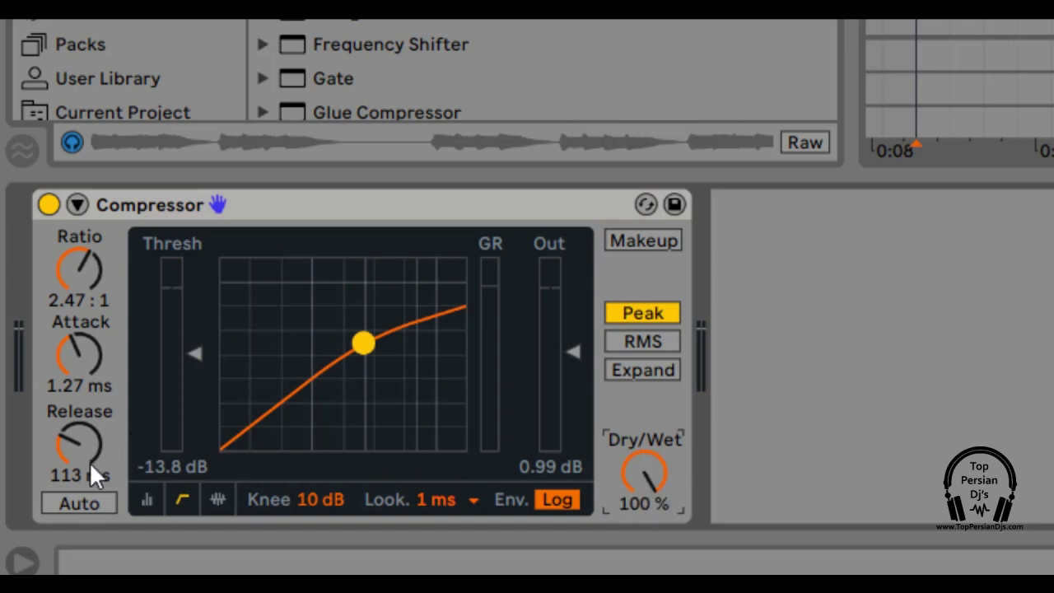
{"action": "left_click", "coordinate": [68, 498]}
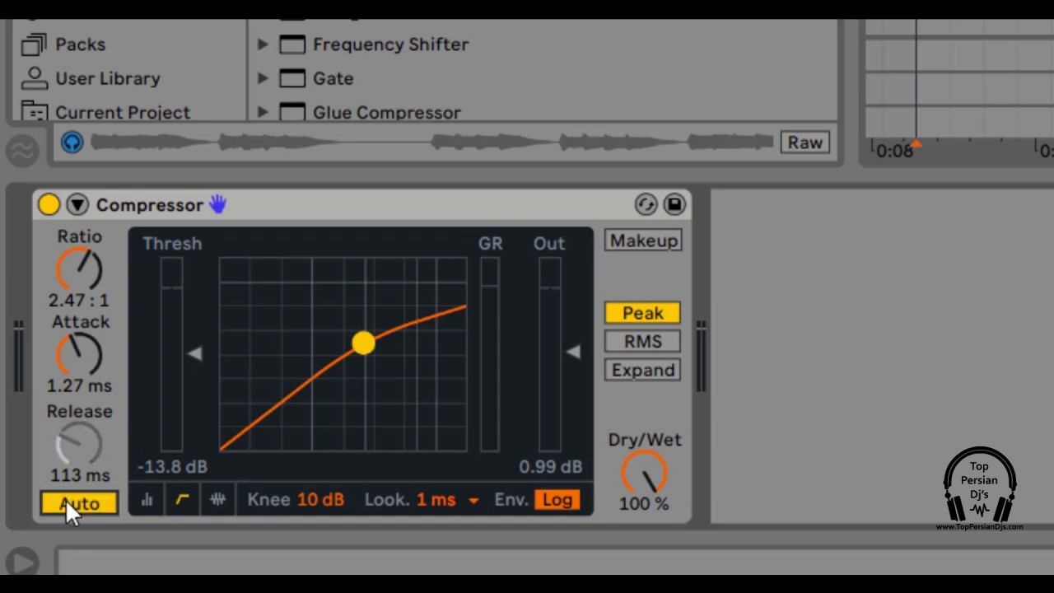
{"action": "left_click", "coordinate": [65, 498]}
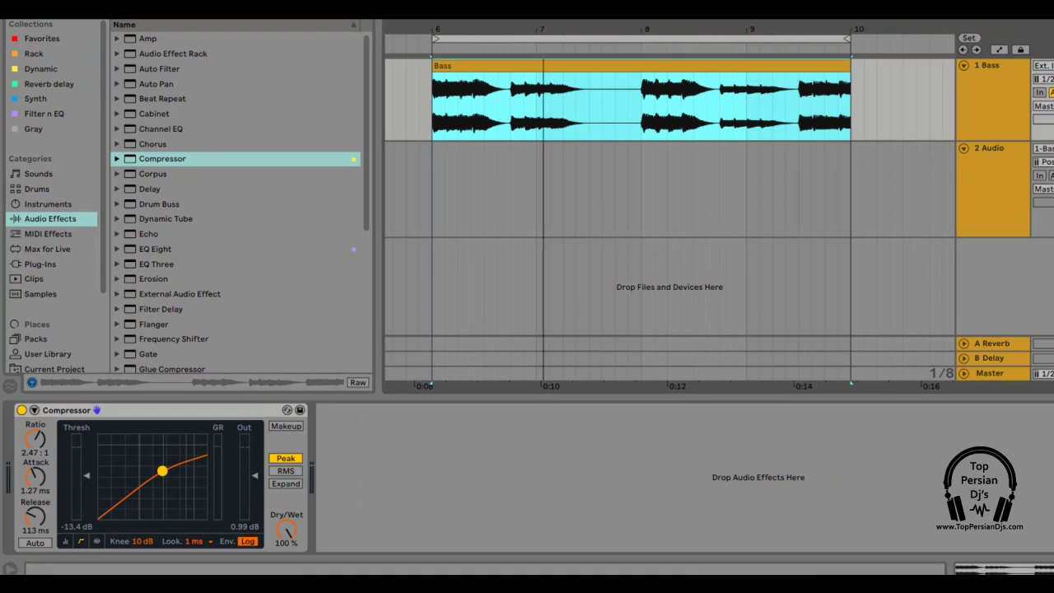
Check the device chain of the 2 Audio track and return to the Bass track with its clip filling the timeline.
{"action": "left_click_drag", "start_coordinate": [543, 22], "coordinate": [543, 12]}
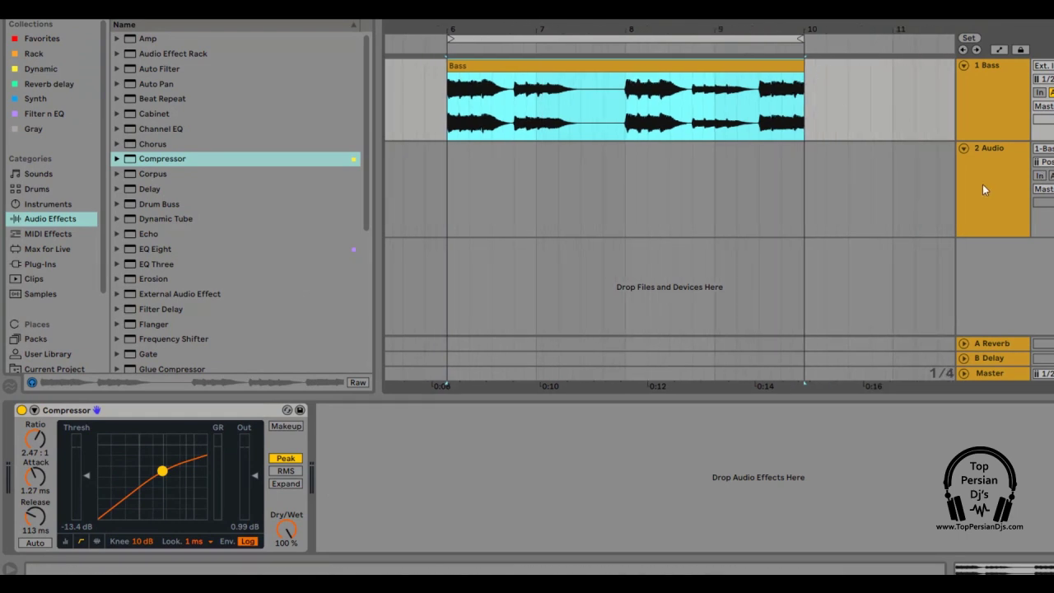
{"action": "left_click", "coordinate": [982, 183]}
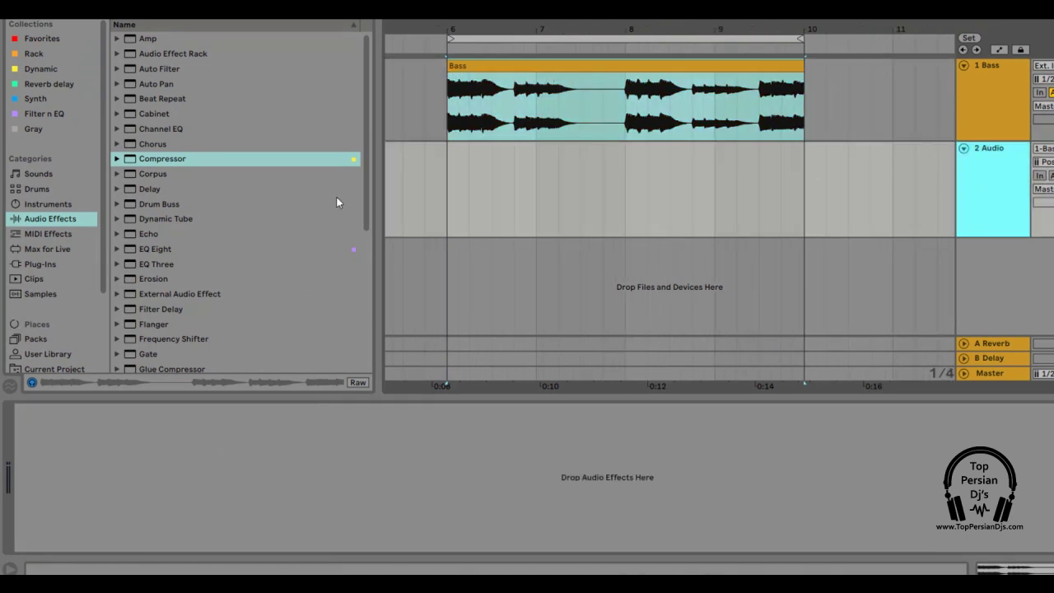
{"action": "left_click", "coordinate": [960, 111]}
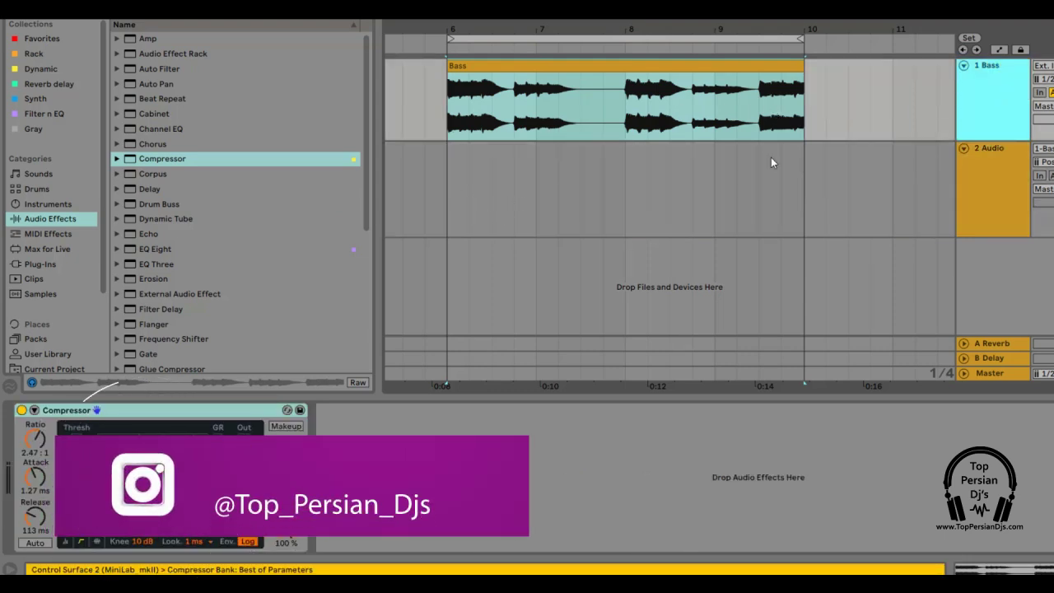
{"action": "left_click_drag", "start_coordinate": [459, 29], "coordinate": [459, 34]}
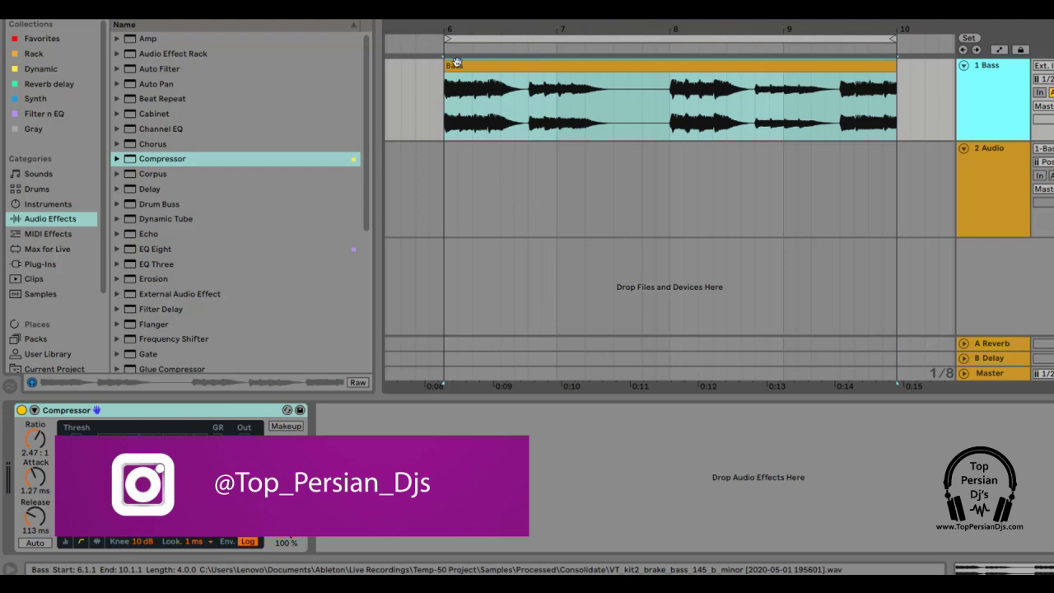
{"action": "left_click_drag", "start_coordinate": [502, 29], "coordinate": [469, 23]}
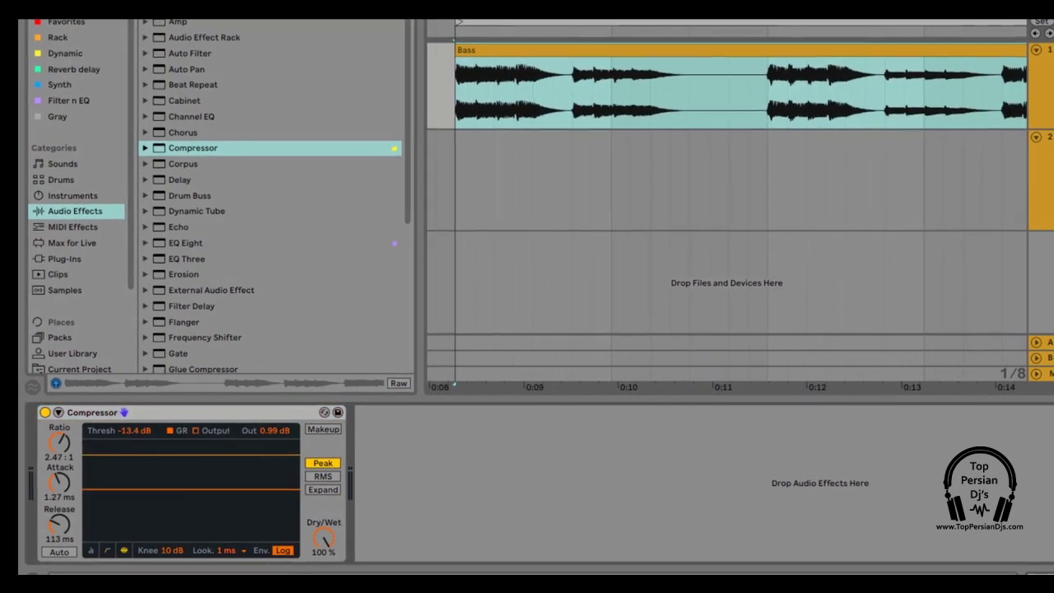
Play the bass clip and raise the compressor's threshold to -12.2 dB while watching the gain reduction.
{"action": "key", "text": "space"}
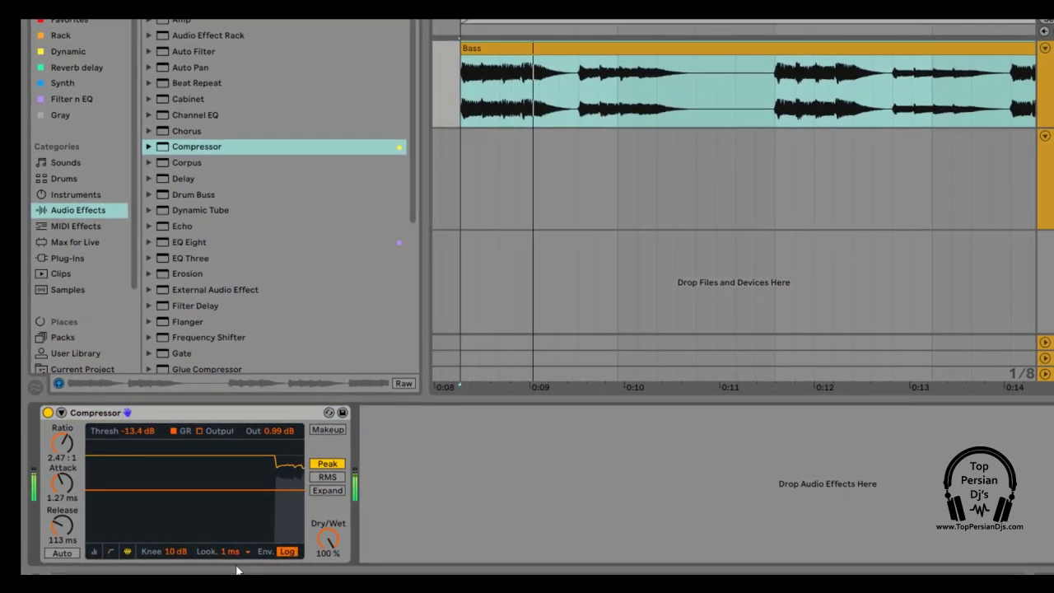
{"action": "left_click_drag", "start_coordinate": [196, 491], "coordinate": [196, 487]}
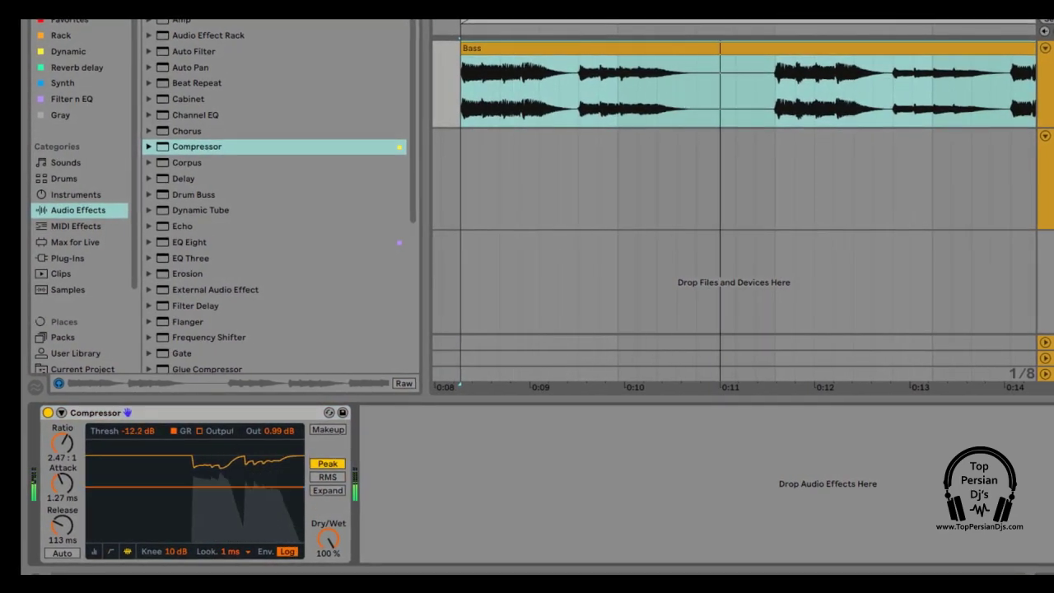
{"action": "key", "text": "space"}
Record the compressed bass onto the 2 Audio track while lowering the compressor's threshold to -17.7 dB.
{"action": "key", "text": "F9"}
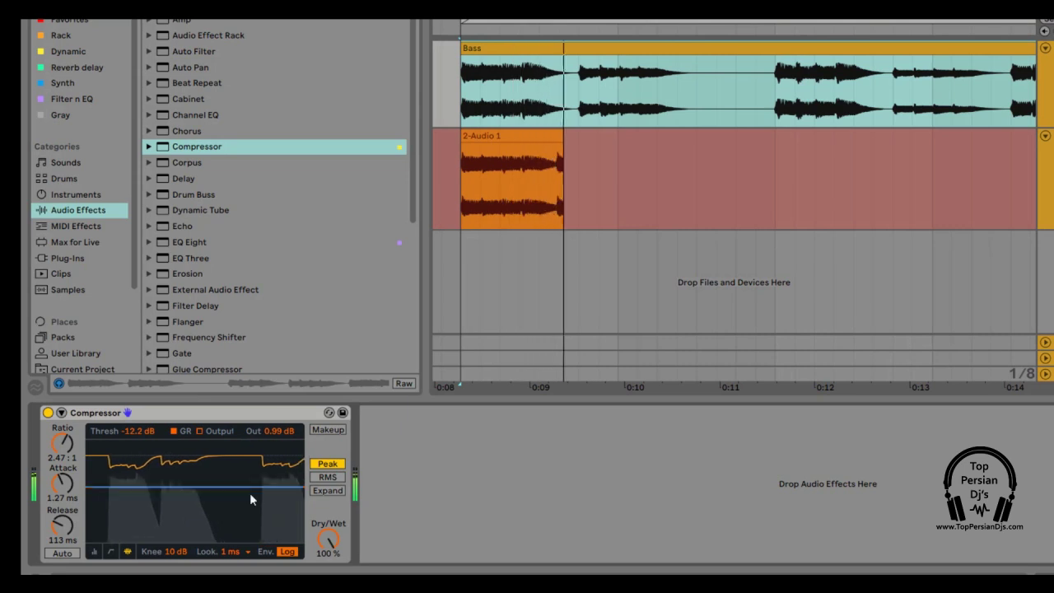
{"action": "left_click_drag", "start_coordinate": [250, 488], "coordinate": [249, 498]}
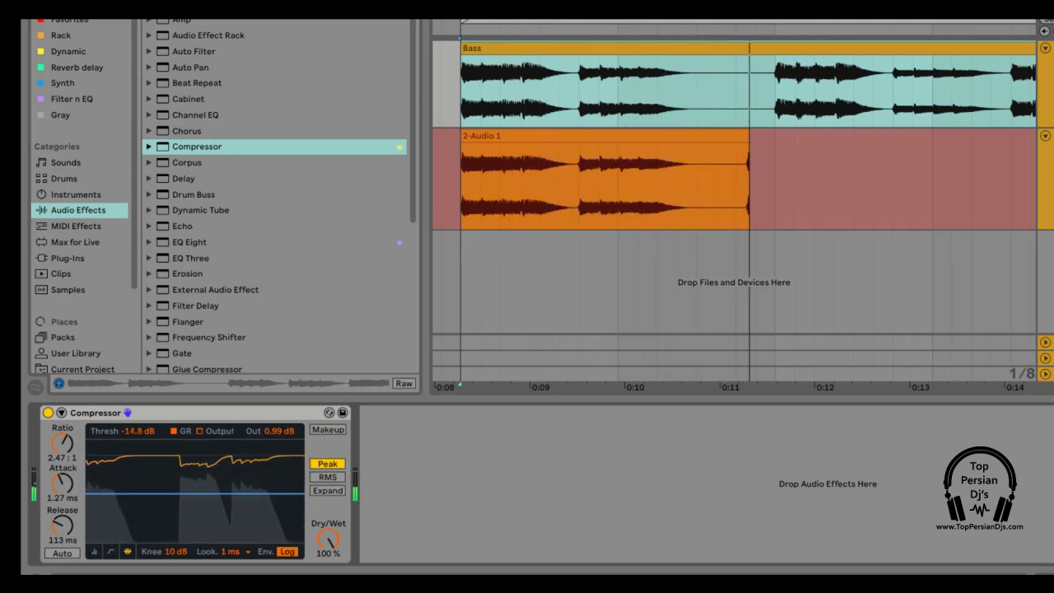
{"action": "left_click_drag", "start_coordinate": [631, 11], "coordinate": [631, 3]}
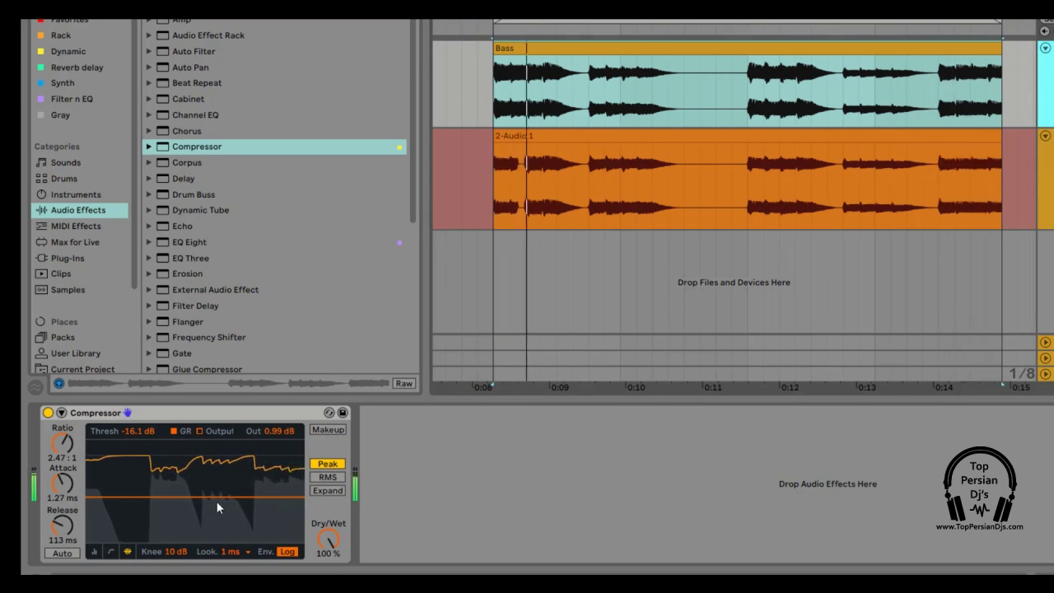
{"action": "left_click_drag", "start_coordinate": [214, 496], "coordinate": [214, 500]}
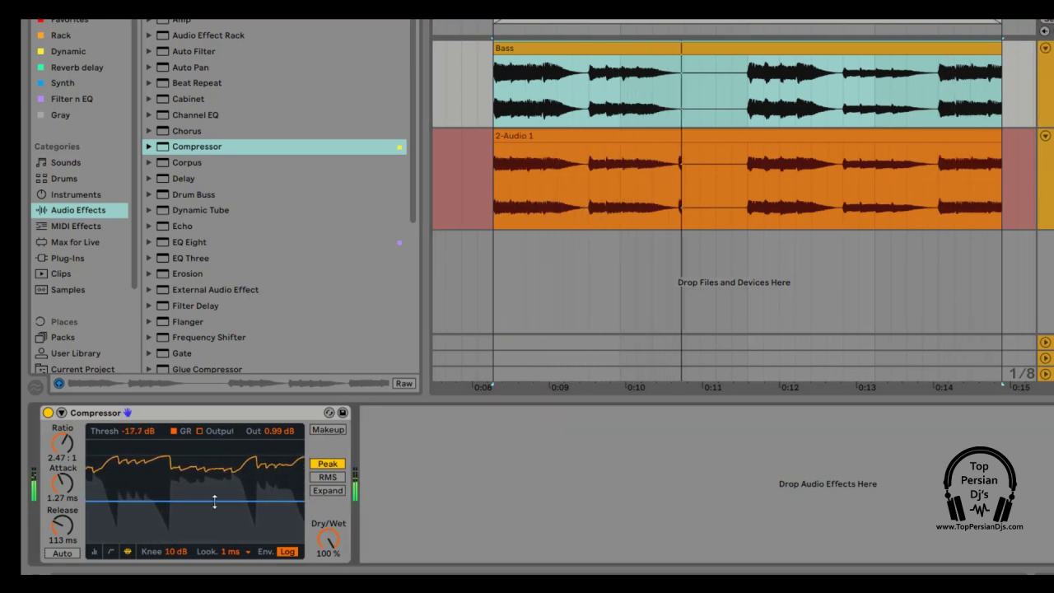
Set the ratio to 3.00:1 and record another pass of the bass with threshold at -19.7 dB and attack at 49.0 ms.
{"action": "left_click_drag", "start_coordinate": [66, 447], "coordinate": [66, 438]}
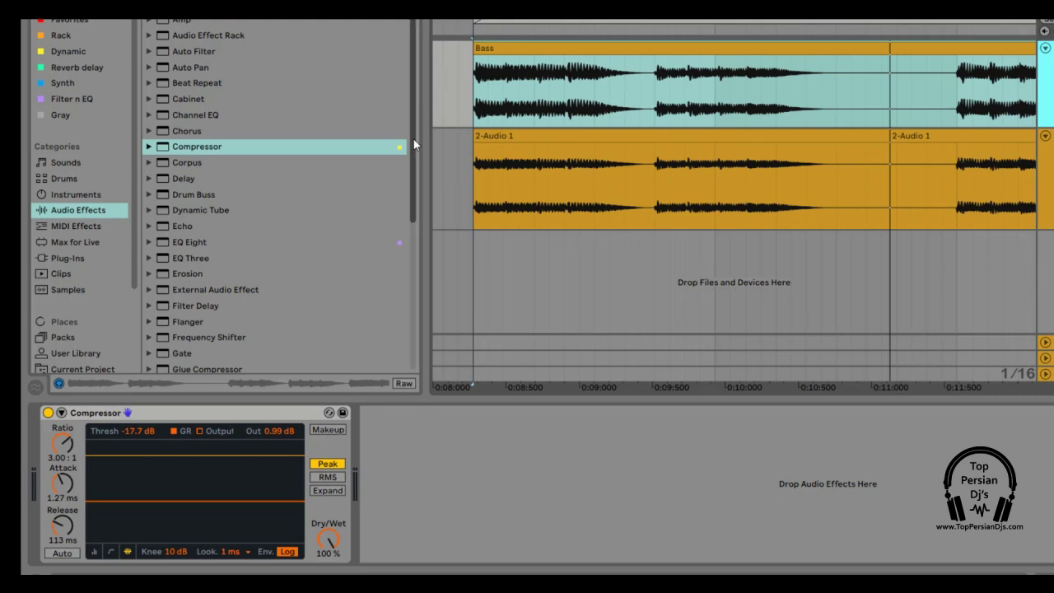
{"action": "left_click_drag", "start_coordinate": [487, 12], "coordinate": [485, 5]}
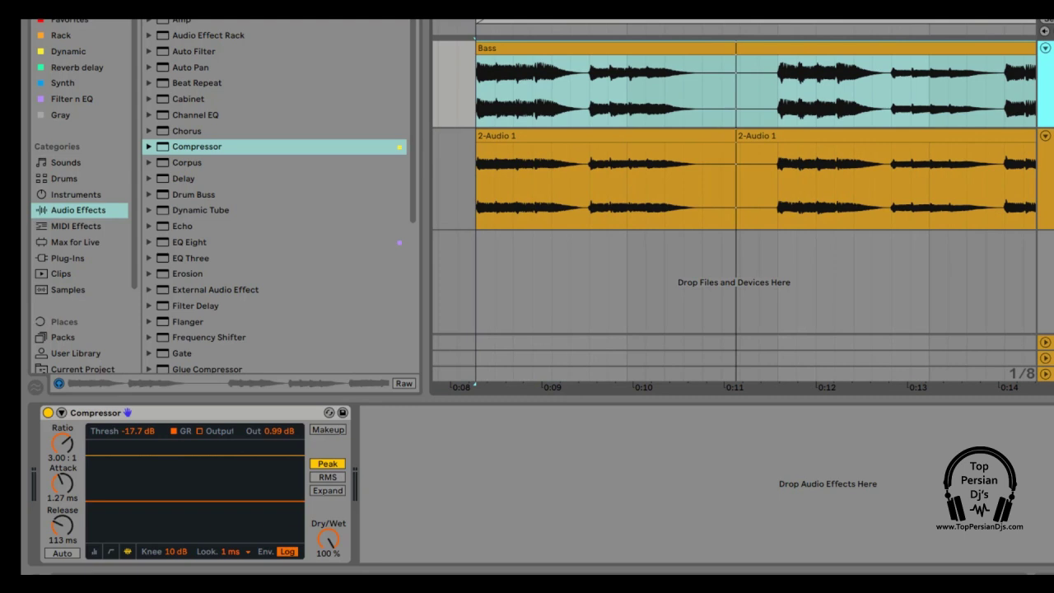
{"action": "key", "text": "space"}
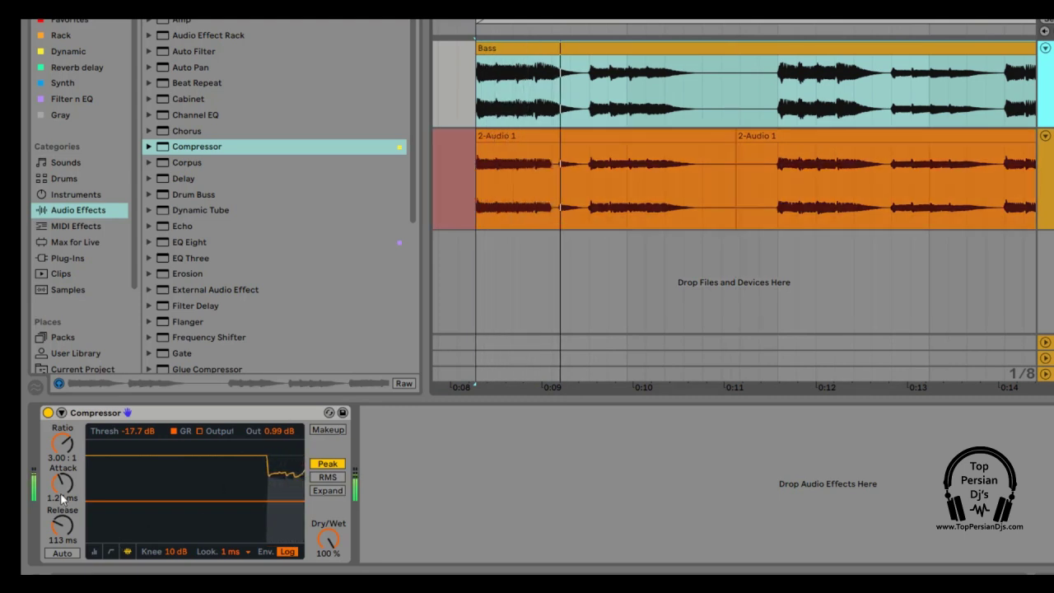
{"action": "left_click_drag", "start_coordinate": [181, 499], "coordinate": [180, 503]}
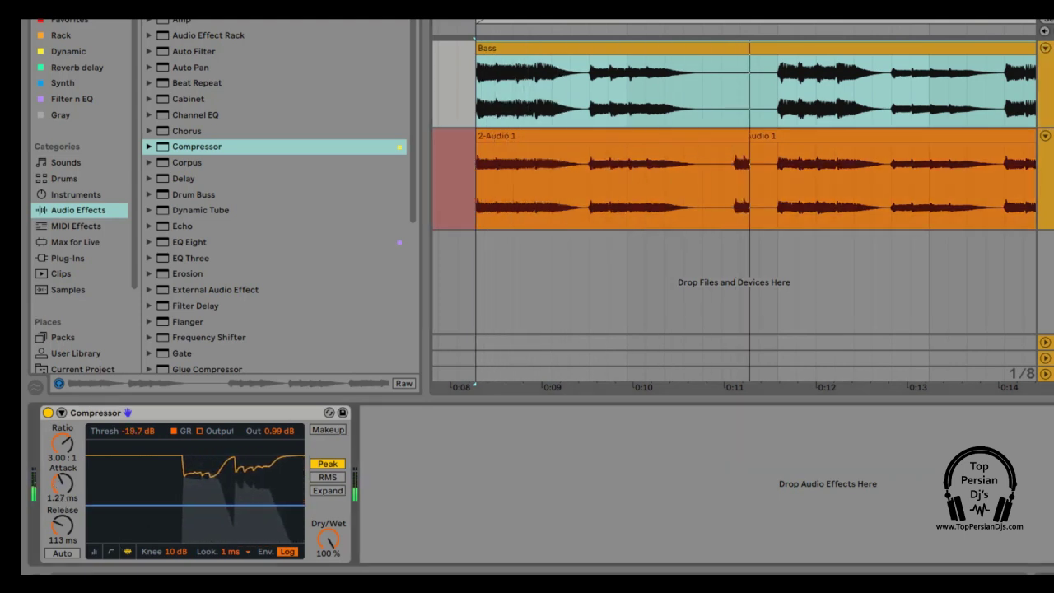
{"action": "left_click_drag", "start_coordinate": [64, 488], "coordinate": [64, 448]}
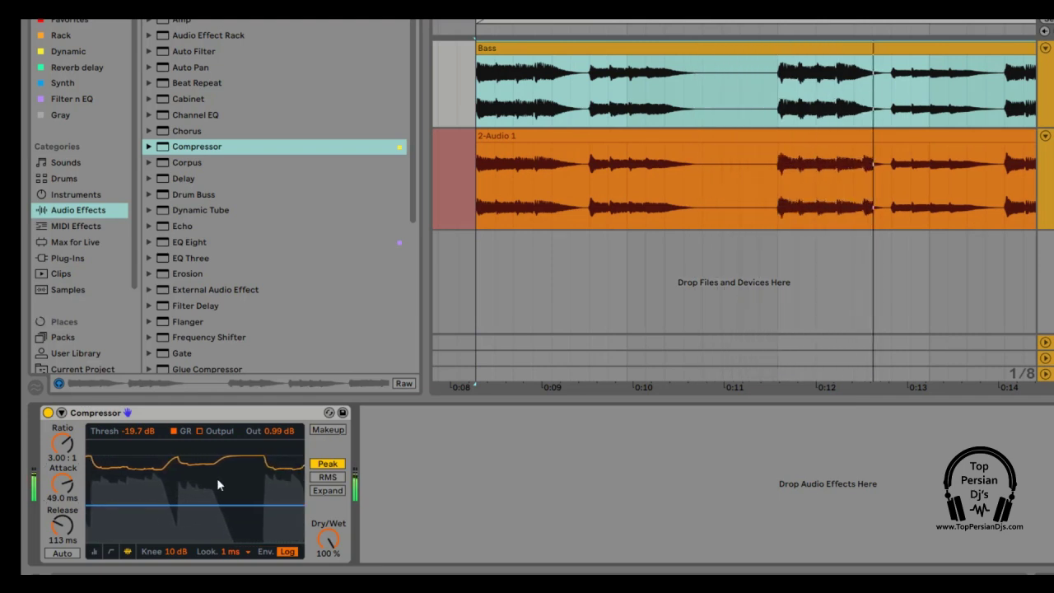
Enable the compressor's Makeup gain and lower its output gain to -3.94 dB while recording.
{"action": "left_click", "coordinate": [320, 431]}
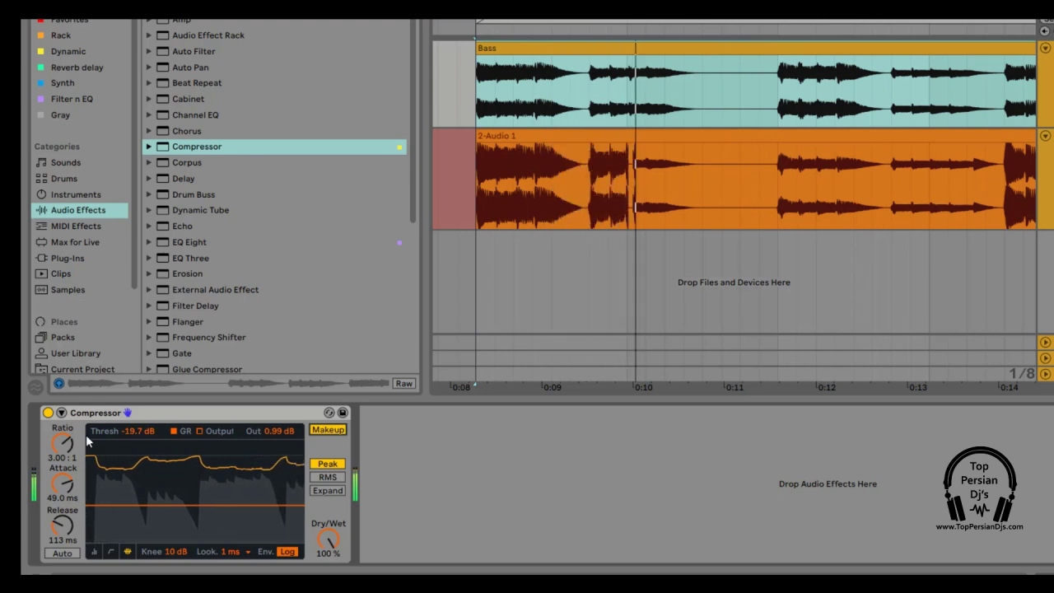
{"action": "mouse_move", "coordinate": [267, 431]}
{"action": "left_mouse_down"}
{"action": "mouse_move", "coordinate": [267, 459]}
{"action": "mouse_move", "coordinate": [266, 445]}
{"action": "left_mouse_up"}
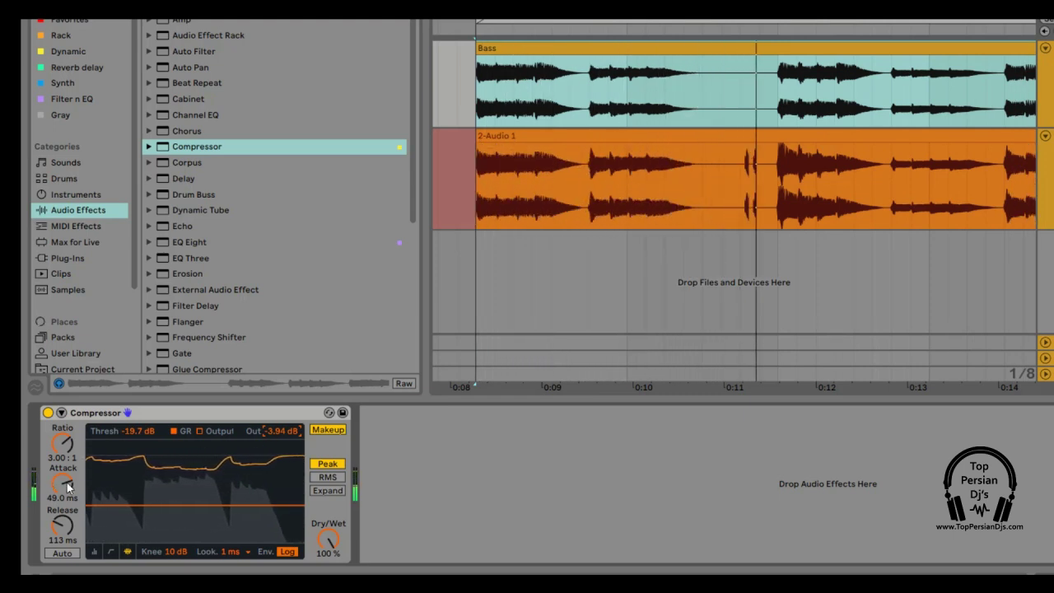
Set the threshold to -22.9 dB and the release to 539 ms, and restart playback with the attack shortened to 4.16 ms.
{"action": "mouse_move", "coordinate": [63, 525]}
{"action": "left_mouse_down"}
{"action": "mouse_move", "coordinate": [63, 499]}
{"action": "mouse_move", "coordinate": [116, 511]}
{"action": "mouse_move", "coordinate": [64, 518]}
{"action": "left_mouse_up"}
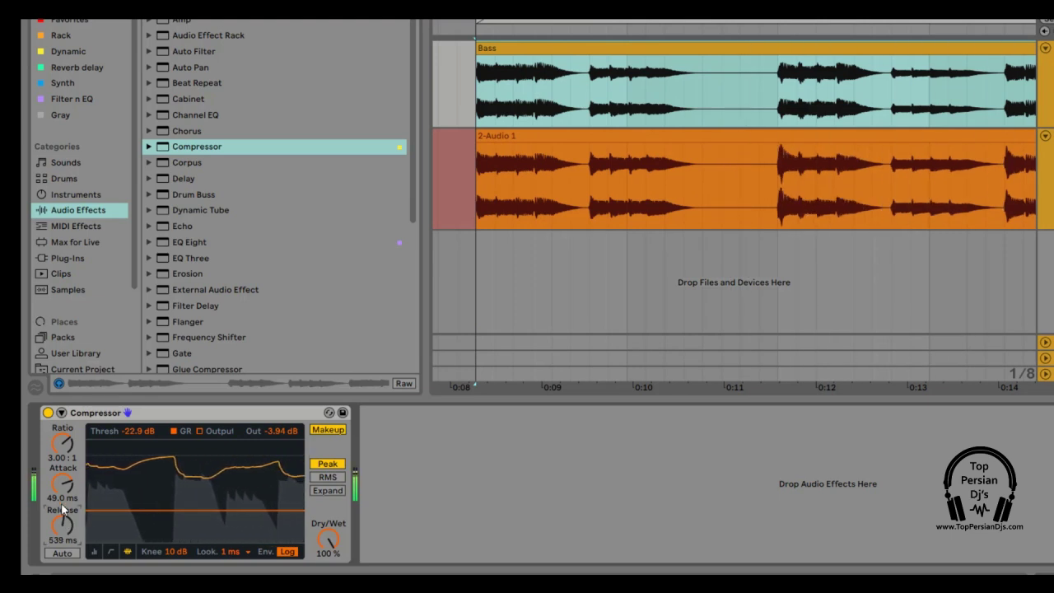
{"action": "key", "text": "space"}
{"action": "key", "text": "space"}
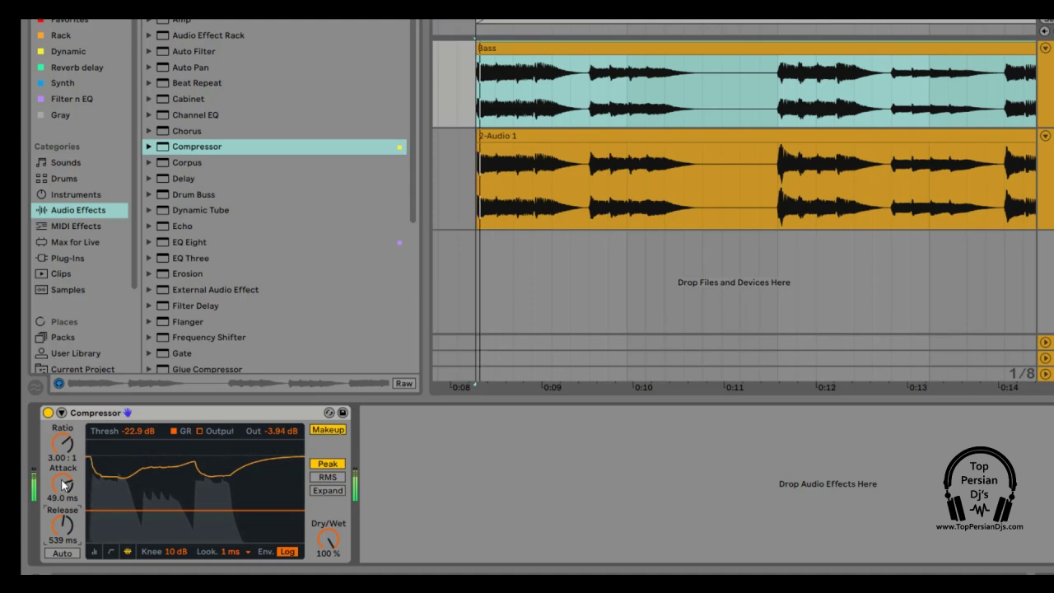
{"action": "left_click_drag", "start_coordinate": [65, 483], "coordinate": [65, 533]}
{"action": "key", "text": "space"}
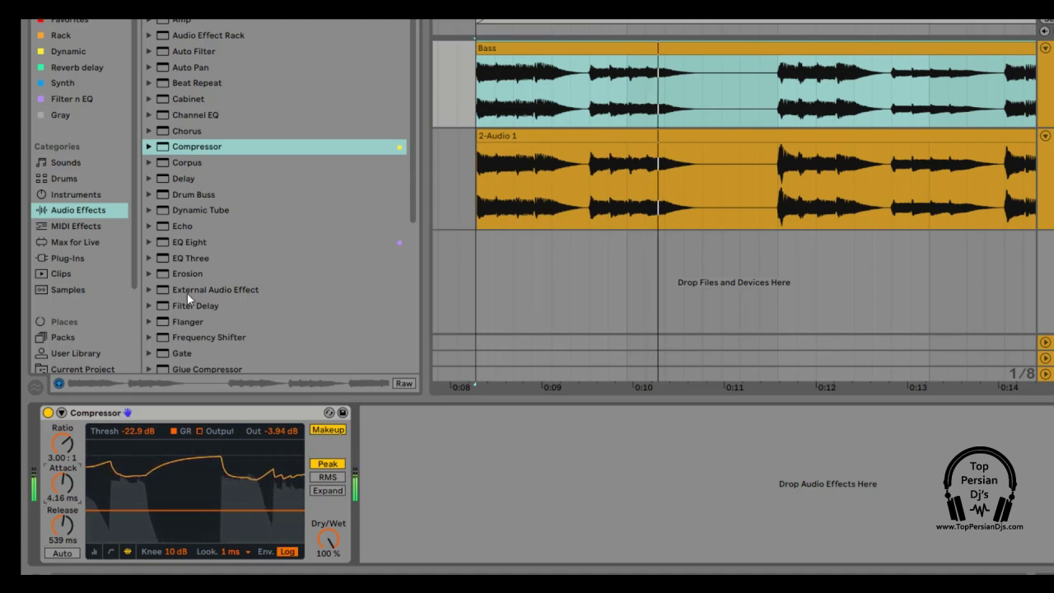
Record a new pass of the bass onto the 2 Audio track with attack at 0.02 ms and release at 1.08 s.
{"action": "key", "text": "F9"}
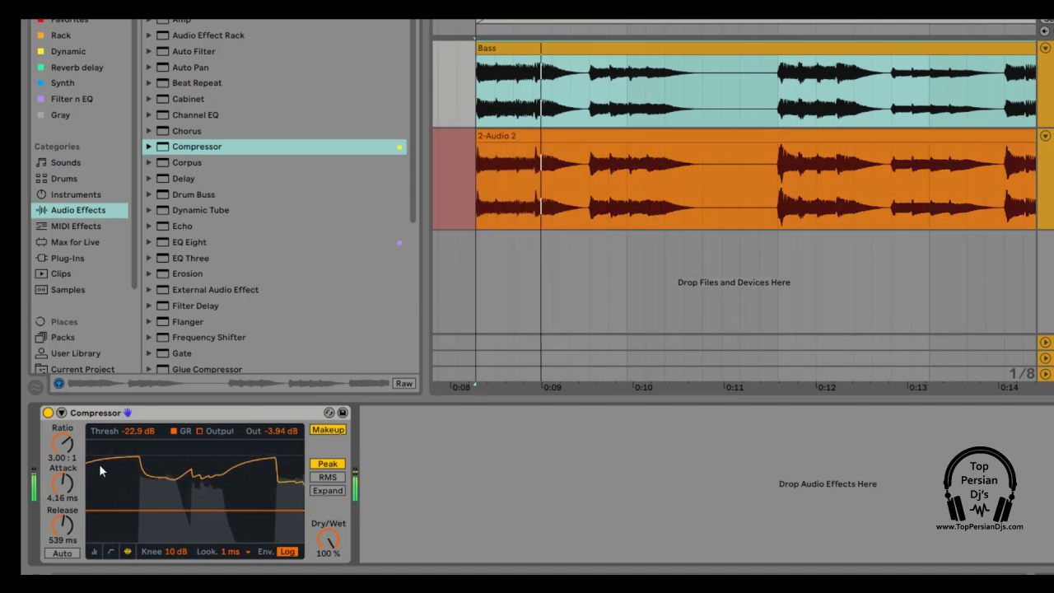
{"action": "left_click_drag", "start_coordinate": [66, 484], "coordinate": [61, 520]}
{"action": "left_click_drag", "start_coordinate": [62, 483], "coordinate": [63, 500]}
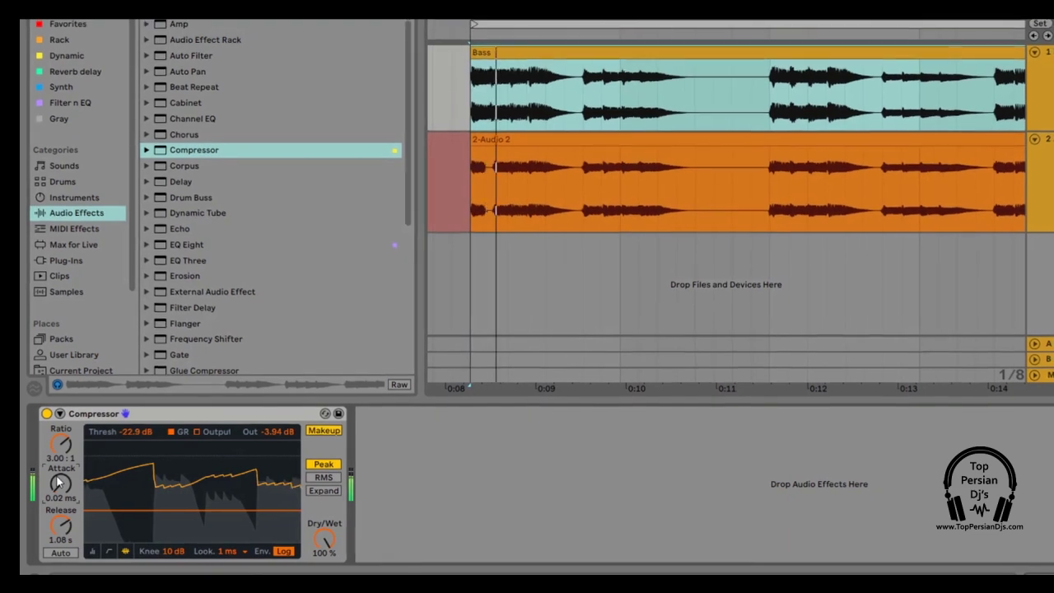
{"action": "key", "text": "space"}
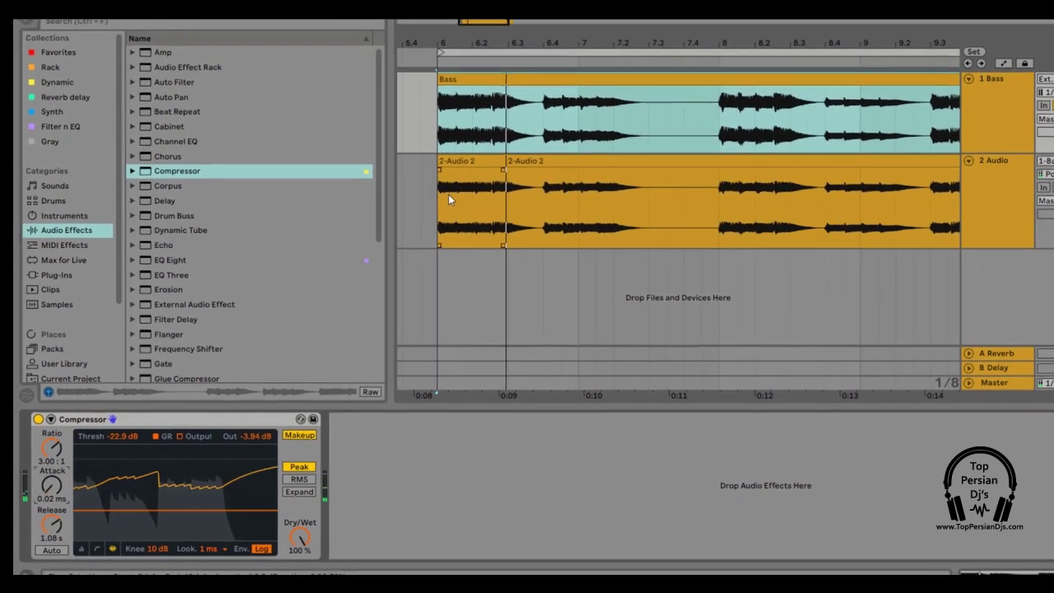
Compare the original Bass waveform with the compressed recording on the 2 Audio track, both close up and over the whole loop.
{"action": "left_click", "coordinate": [1018, 83]}
{"action": "left_click_drag", "start_coordinate": [489, 76], "coordinate": [489, 59]}
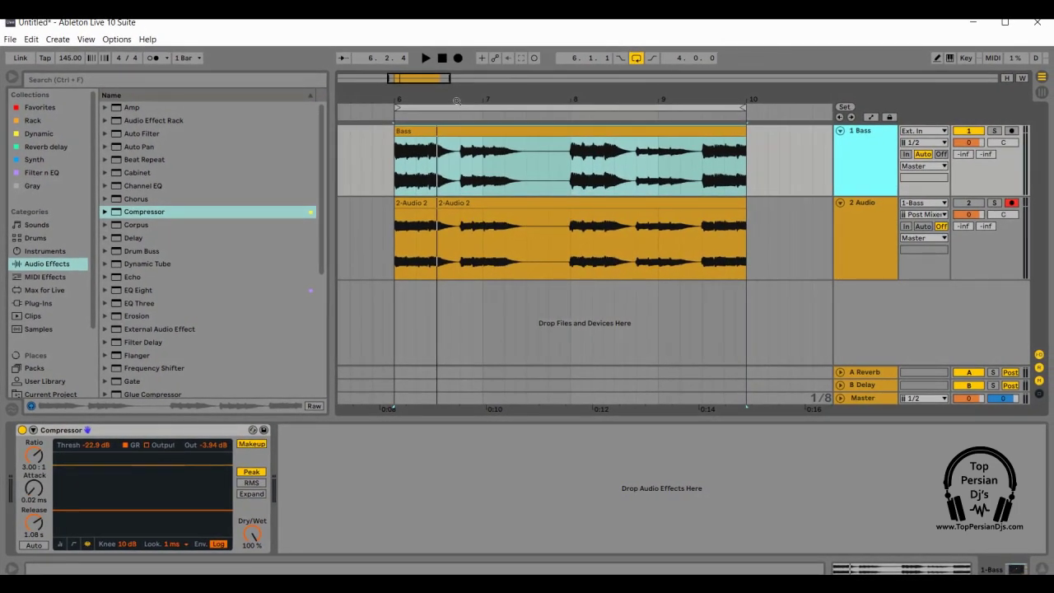
{"action": "left_click_drag", "start_coordinate": [403, 94], "coordinate": [402, 115]}
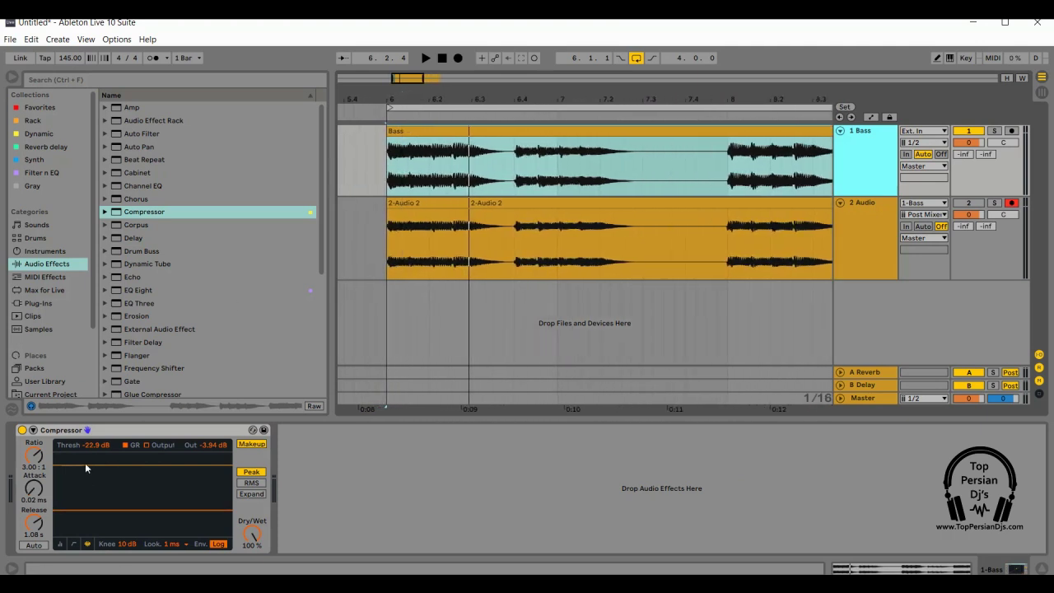
{"action": "mouse_move", "coordinate": [559, 94]}
{"action": "left_mouse_down"}
{"action": "mouse_move", "coordinate": [521, 81]}
{"action": "mouse_move", "coordinate": [539, 99]}
{"action": "mouse_move", "coordinate": [503, 88]}
{"action": "mouse_move", "coordinate": [515, 105]}
{"action": "left_mouse_up"}
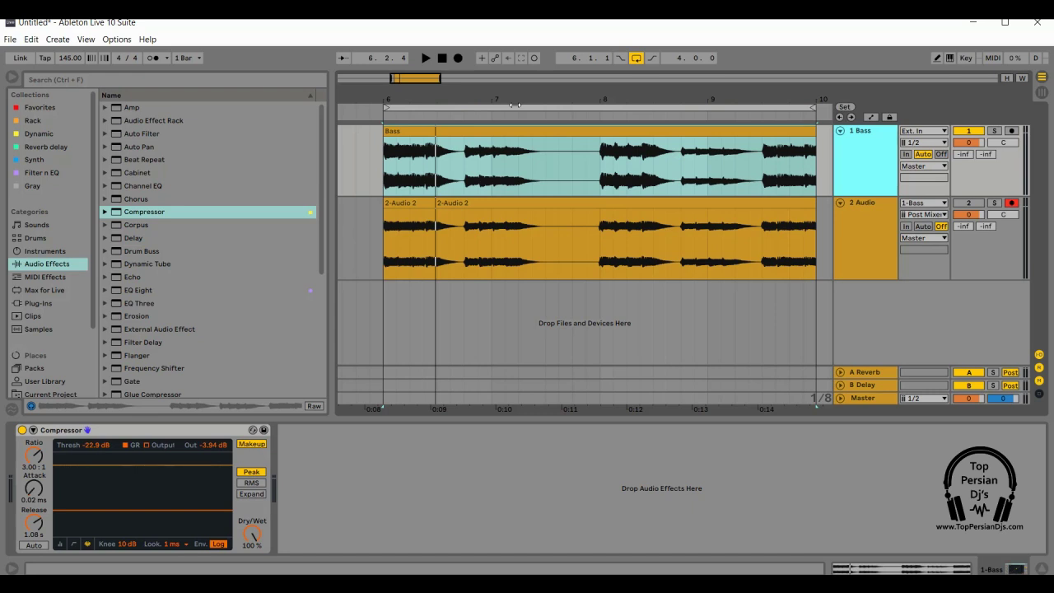
Show the compressor's sidechain section and hide it again.
{"action": "left_click", "coordinate": [33, 430]}
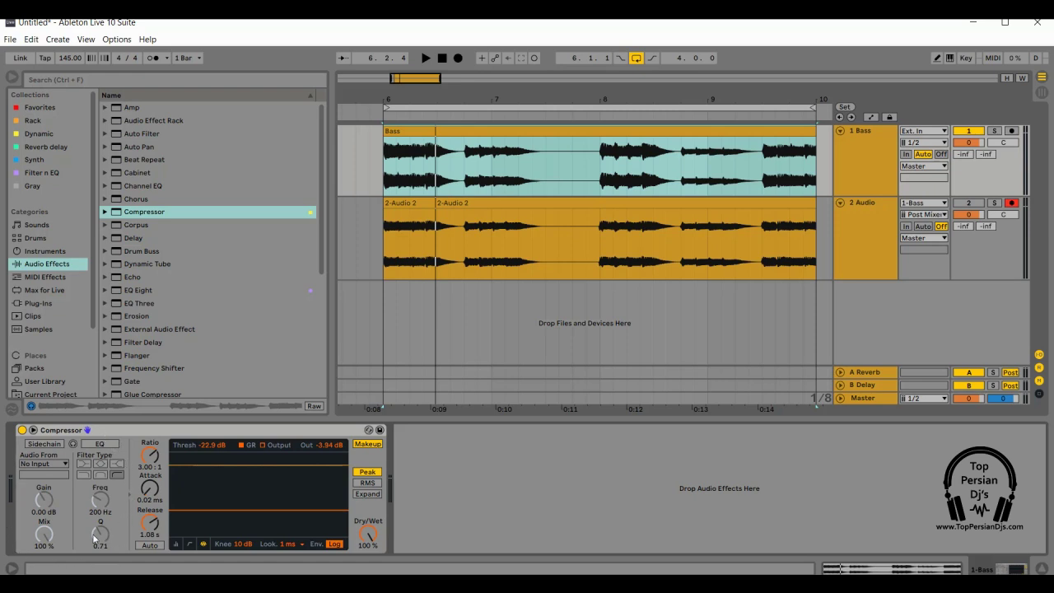
{"action": "left_click", "coordinate": [33, 430]}
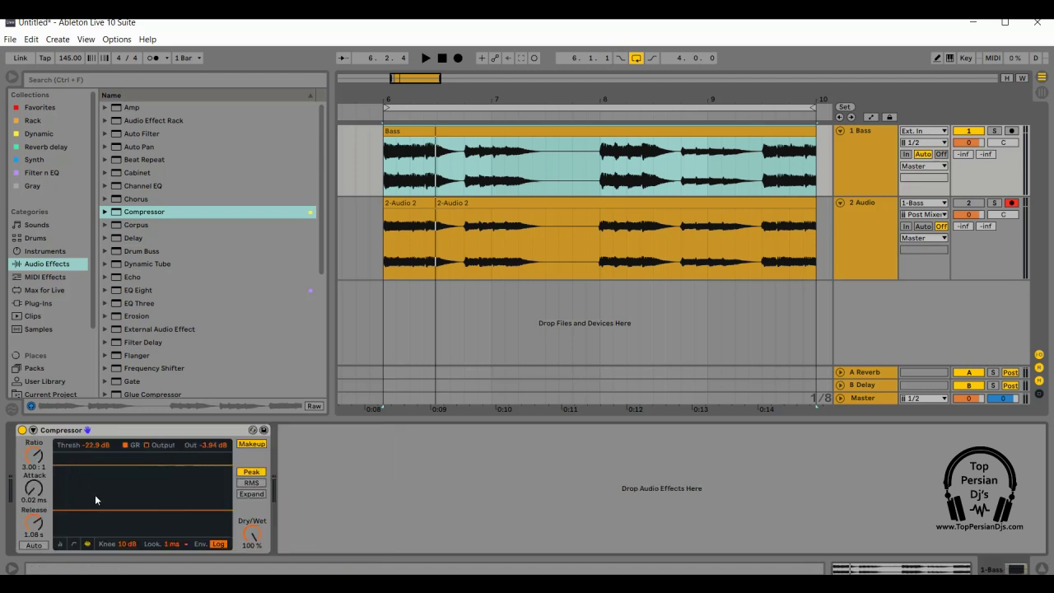